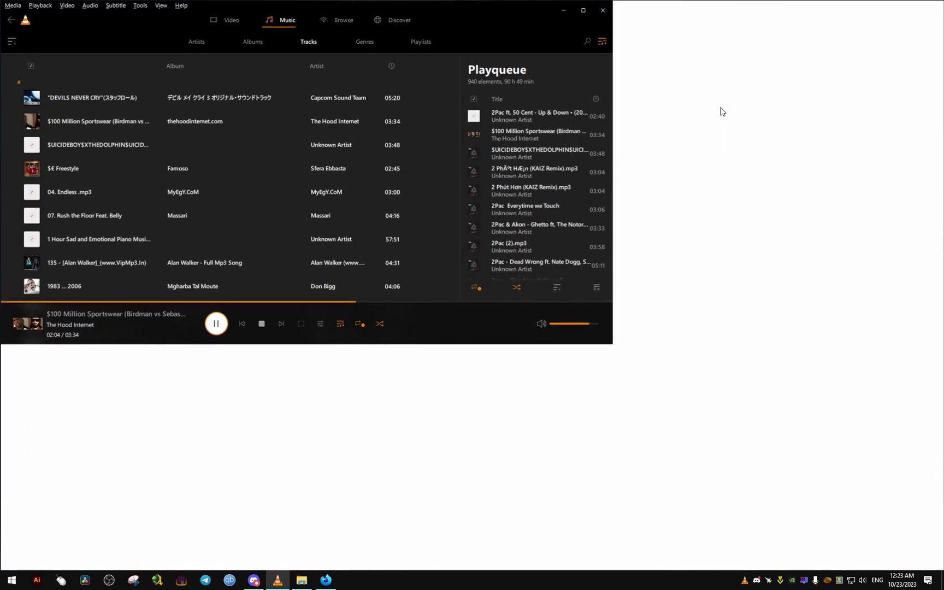
# - Drag the maximized VLC window down to restore it to a smaller size in mid-screen
pyautogui.moveTo(705, 12); pyautogui.dragTo(587, 116)
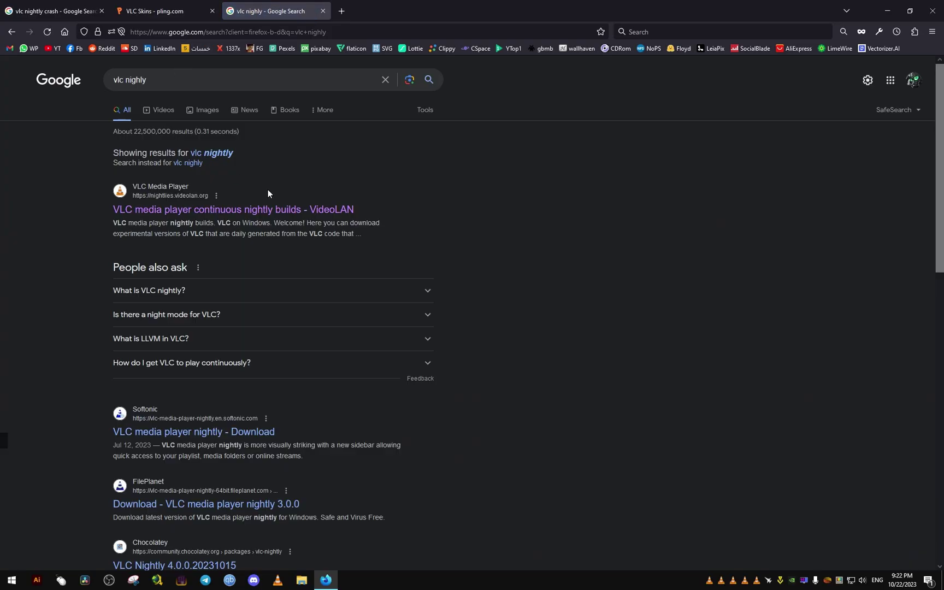
# - Open the VideoLAN nightly builds page from the Google results, then its 64-bit Windows VLC 4.0 list
pyautogui.click(298, 211)
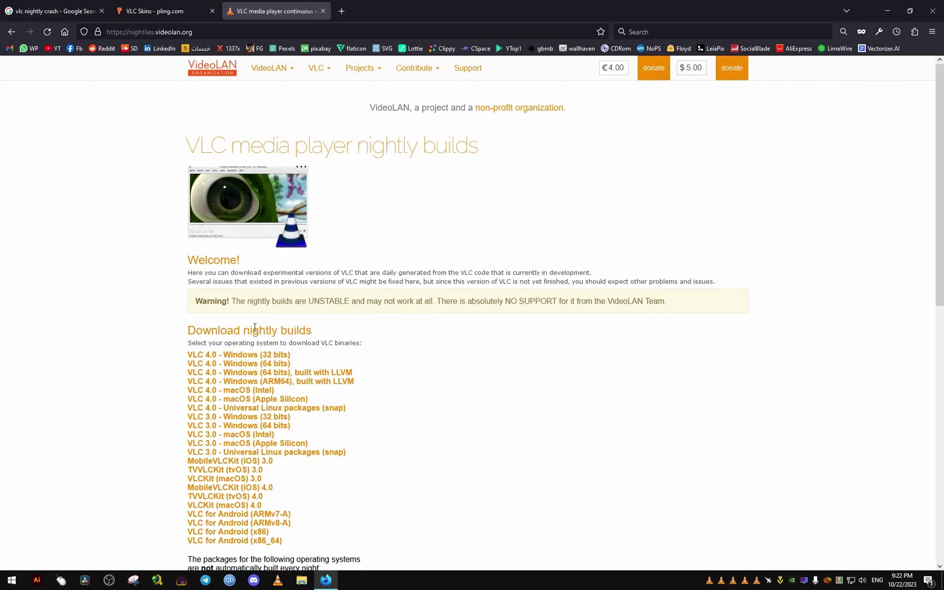
pyautogui.click(227, 364)
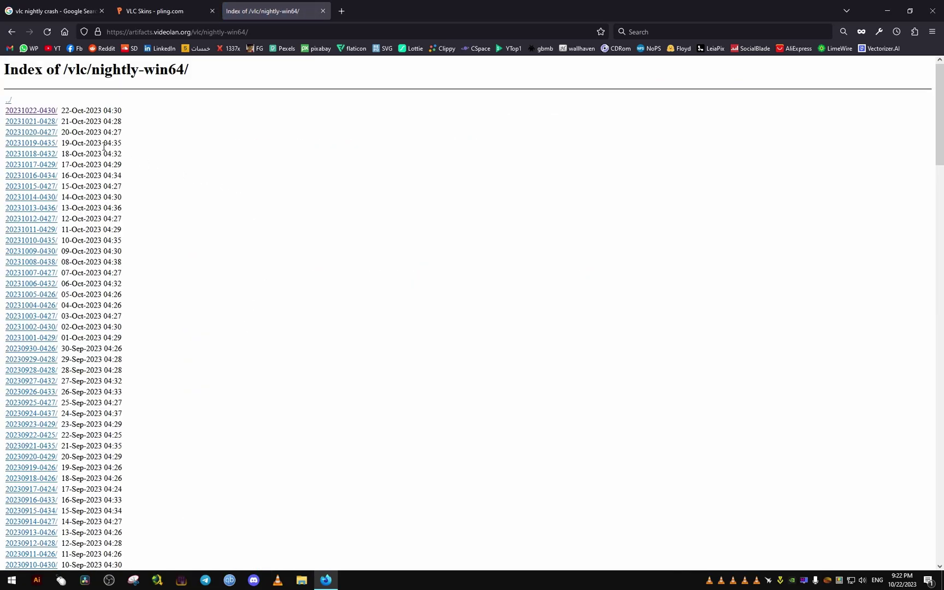
pyautogui.scroll(-20, 120, 343)
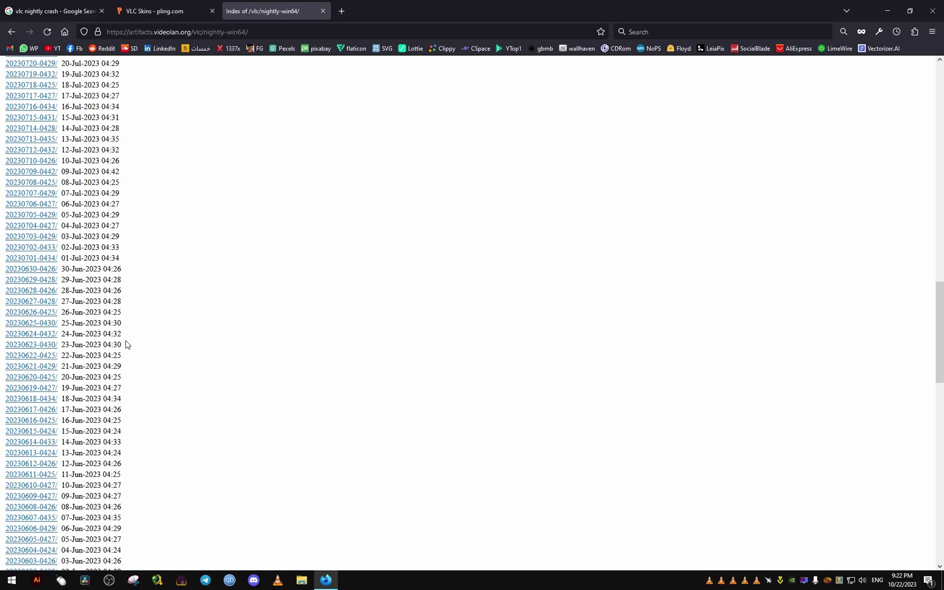
pyautogui.scroll(-20, 126, 343)
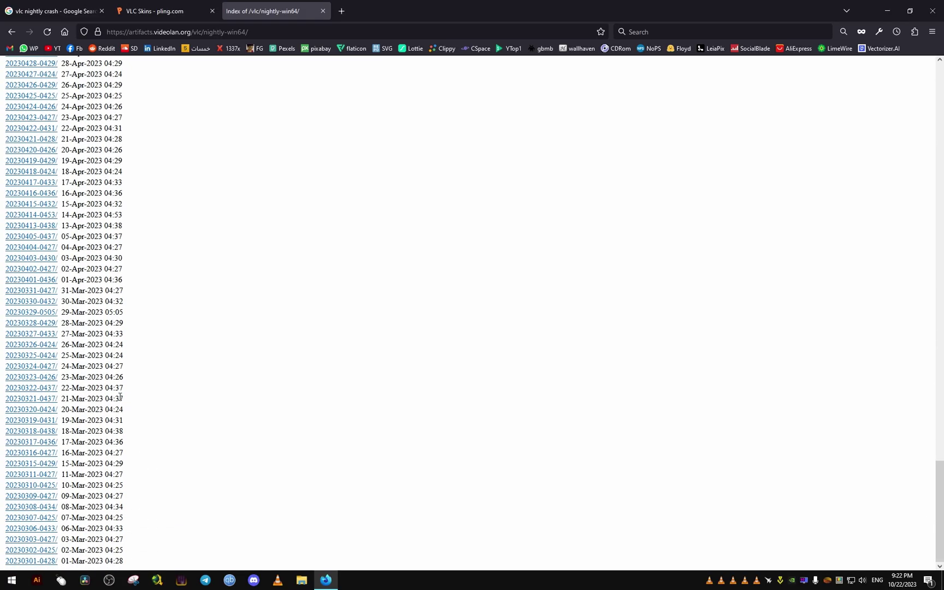
pyautogui.click(33, 562)
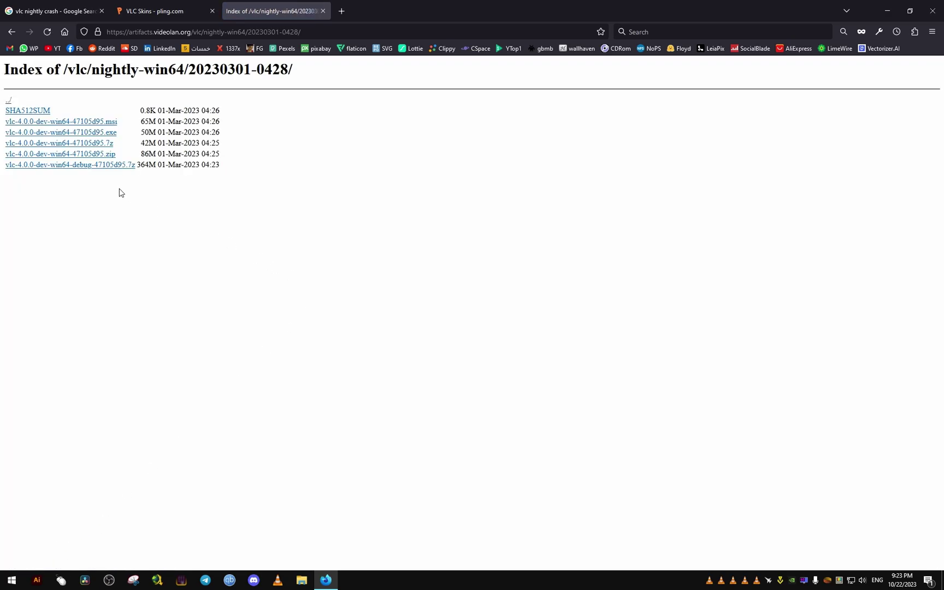
pyautogui.click(93, 132)
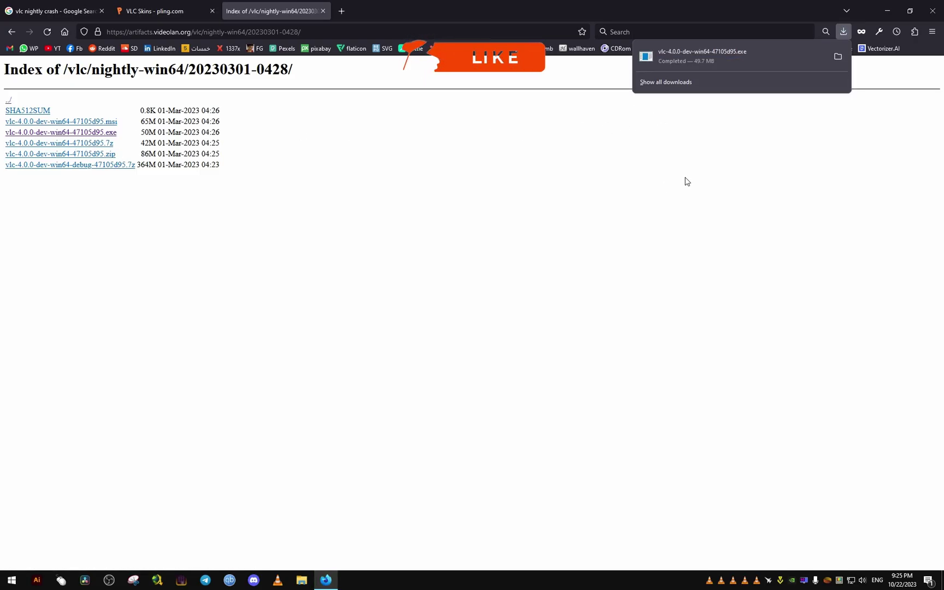
pyautogui.click(839, 56)
# - Move the downloaded VLC installer from Downloads onto the desktop
pyautogui.click(888, 11)
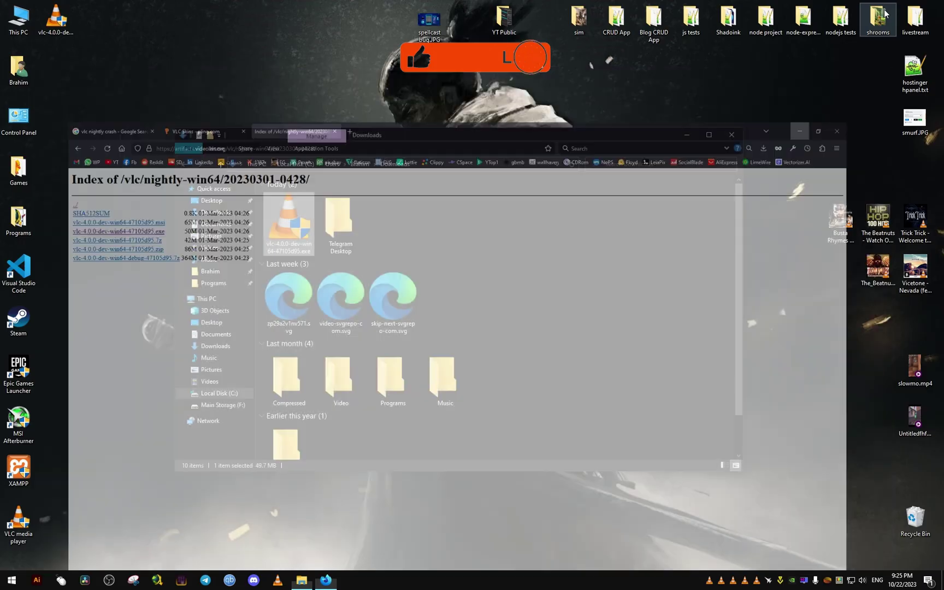
pyautogui.moveTo(272, 219); pyautogui.dragTo(262, 75)
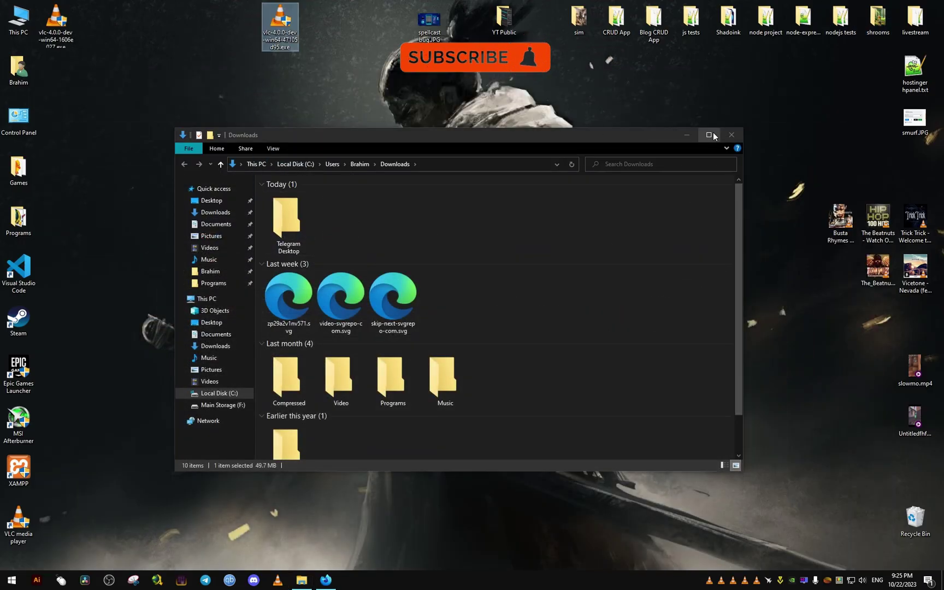
pyautogui.click(732, 135)
pyautogui.click(279, 28)
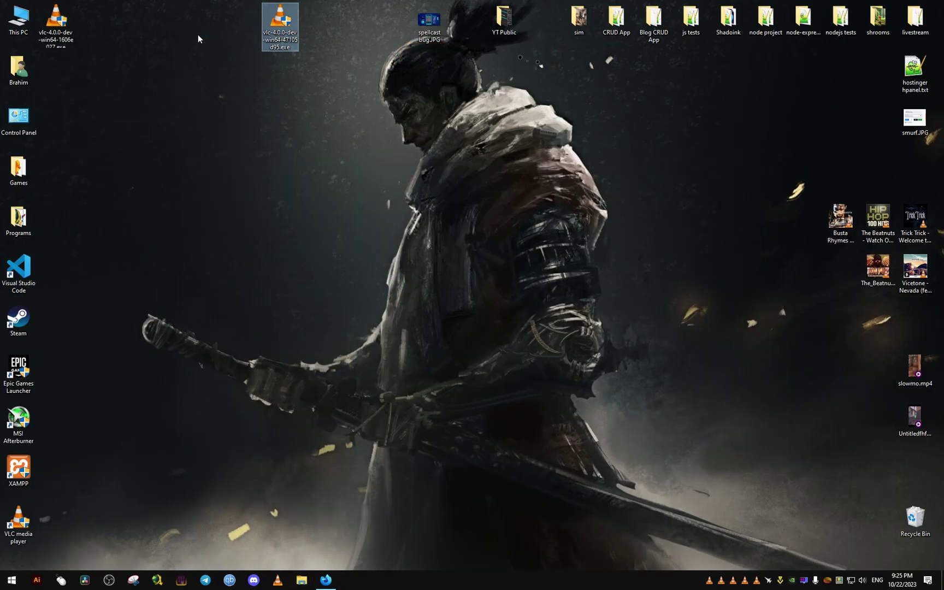
pyautogui.moveTo(261, 30); pyautogui.dragTo(160, 31)
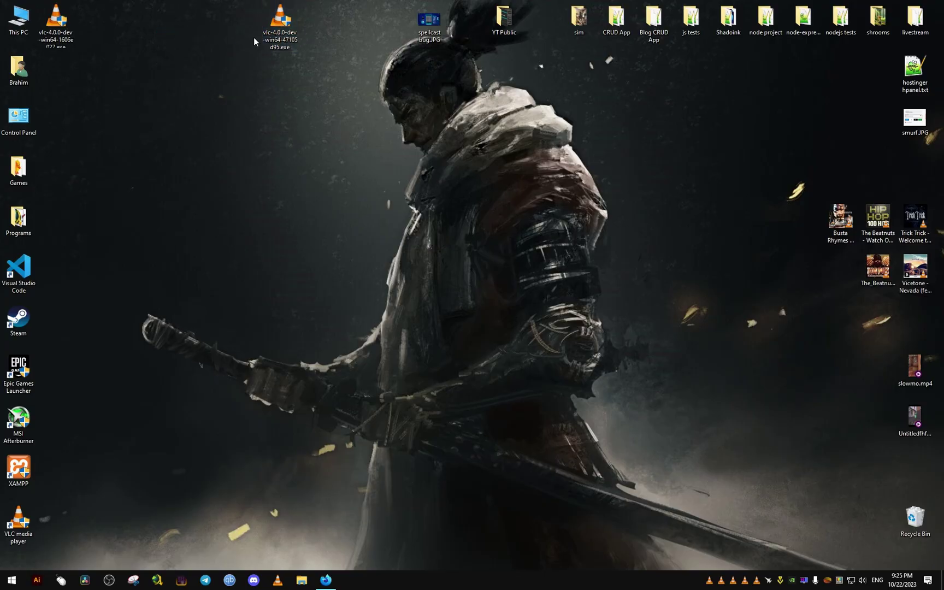
# - Uninstall the old VLC with uninstall.exe from its program folder, then run the new installer
pyautogui.rightClick(18, 538)
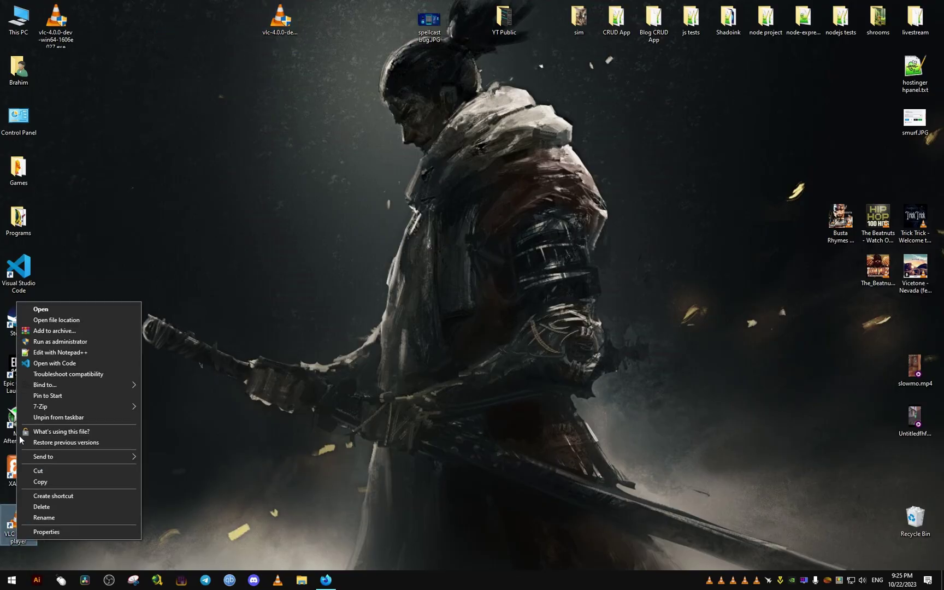
pyautogui.click(76, 321)
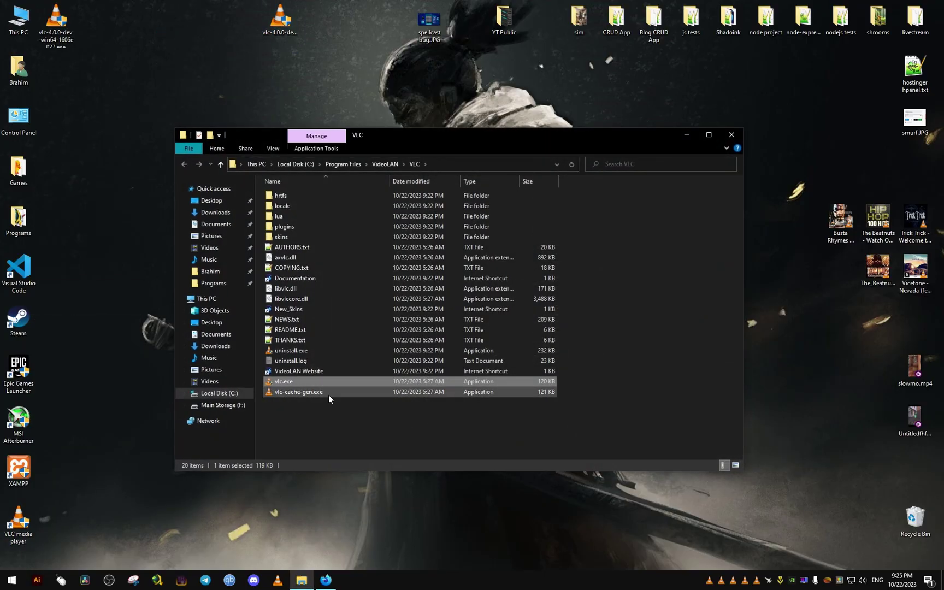
pyautogui.doubleClick(291, 350)
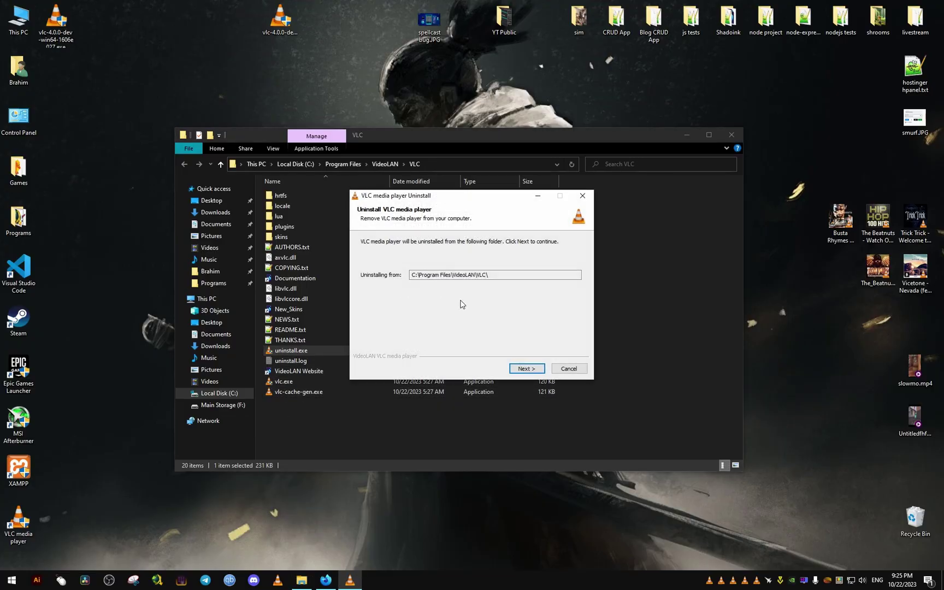
pyautogui.click(524, 369)
pyautogui.click(522, 370)
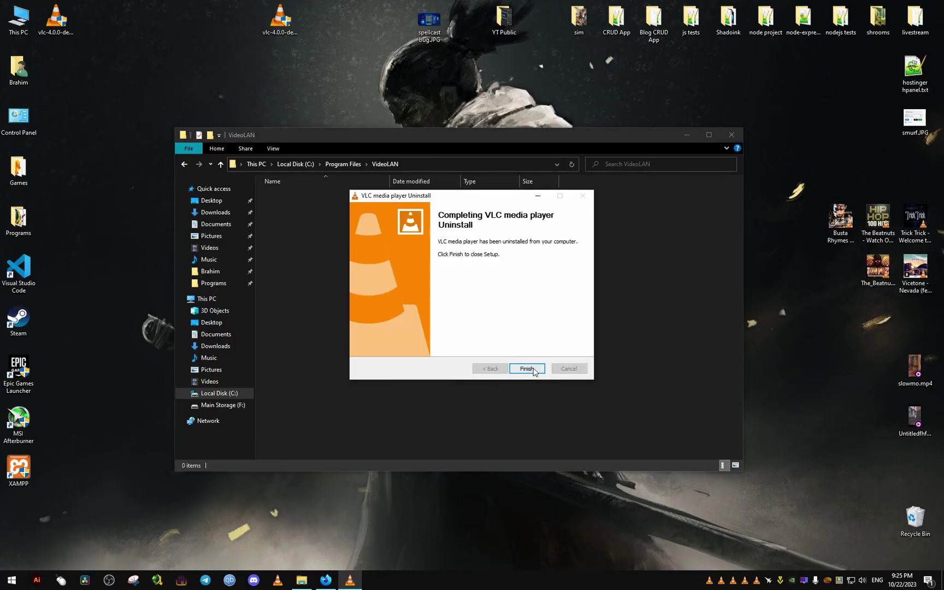
pyautogui.click(526, 369)
pyautogui.click(732, 135)
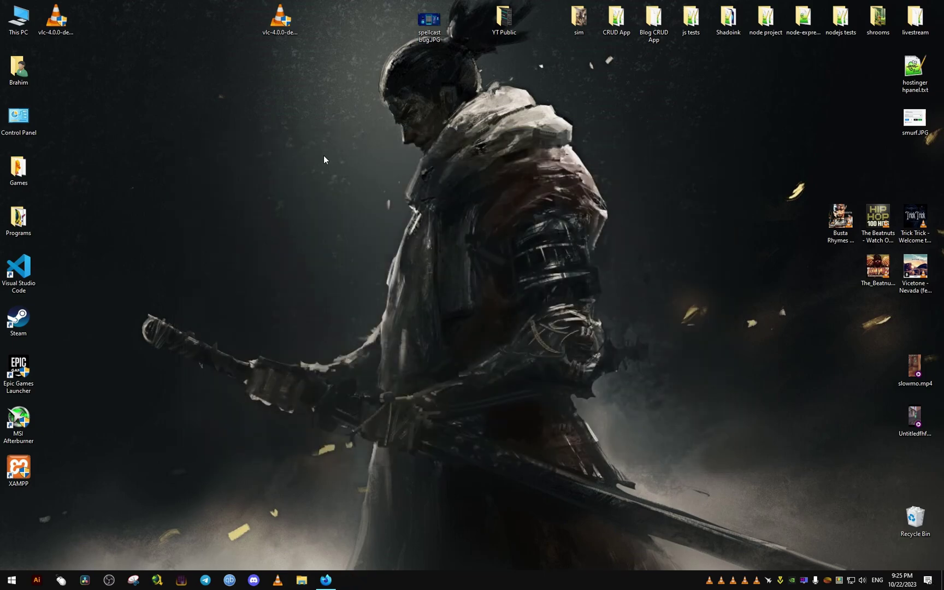
pyautogui.doubleClick(280, 20)
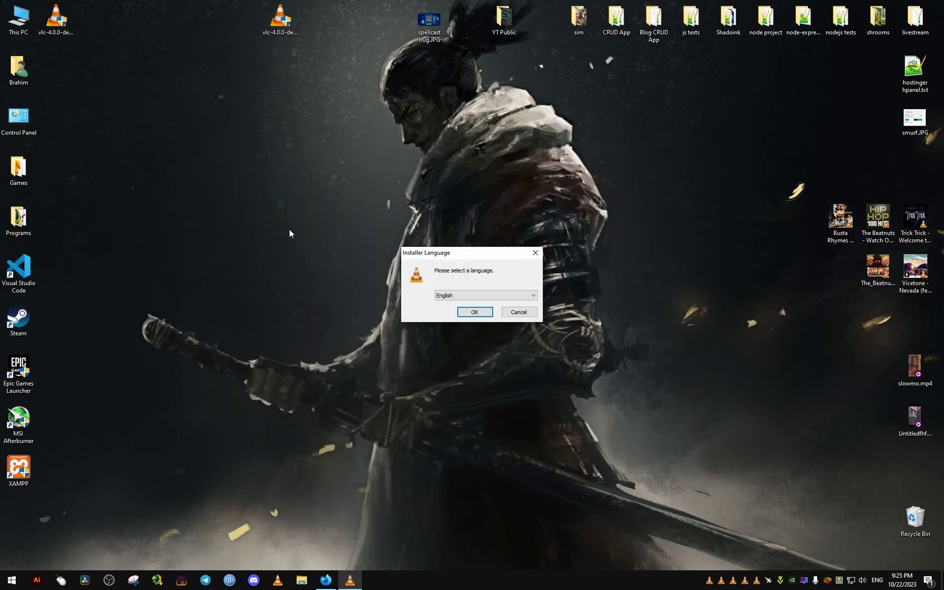
# - Install VLC in English to C:\Program Files\VideoLAN\VLC without video file associations, then launch it
pyautogui.click(474, 312)
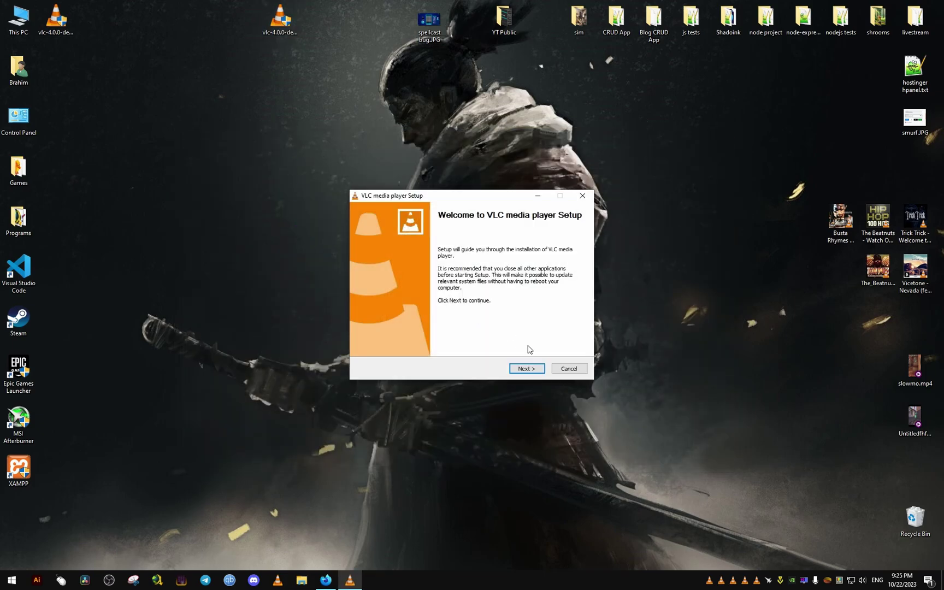
pyautogui.click(522, 370)
pyautogui.click(522, 370)
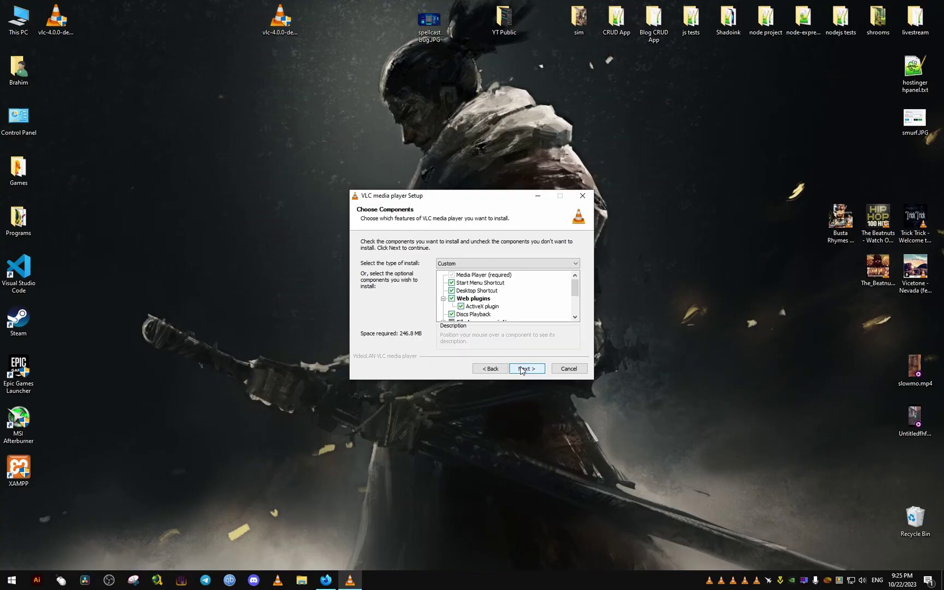
pyautogui.moveTo(575, 290); pyautogui.dragTo(575, 305)
pyautogui.click(461, 291)
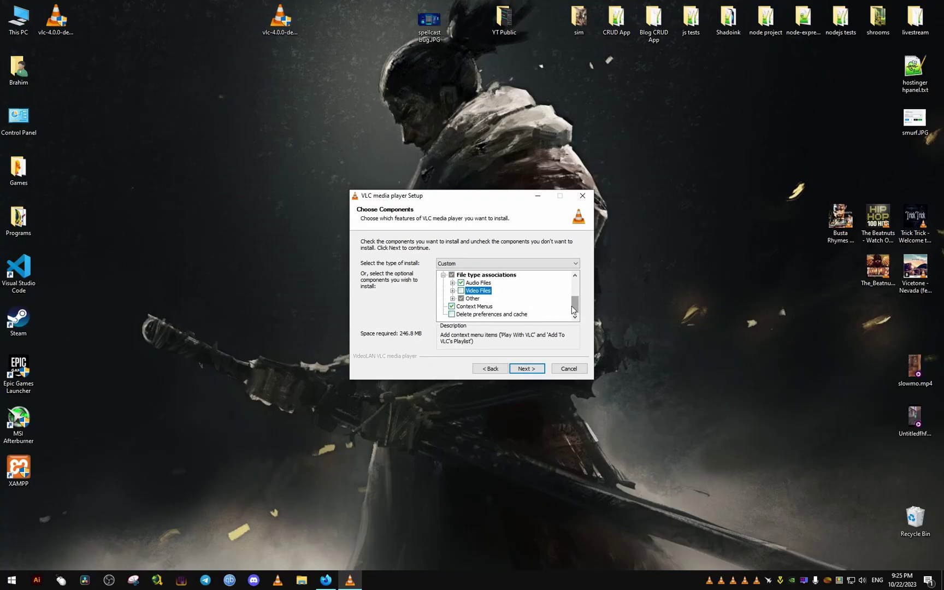
pyautogui.moveTo(571, 306); pyautogui.dragTo(574, 276)
pyautogui.click(535, 372)
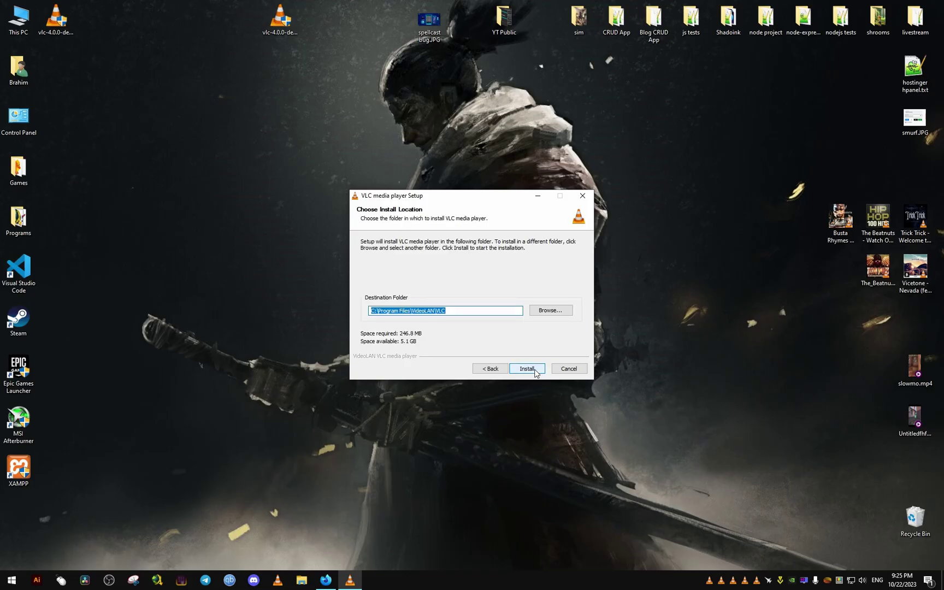
pyautogui.click(534, 370)
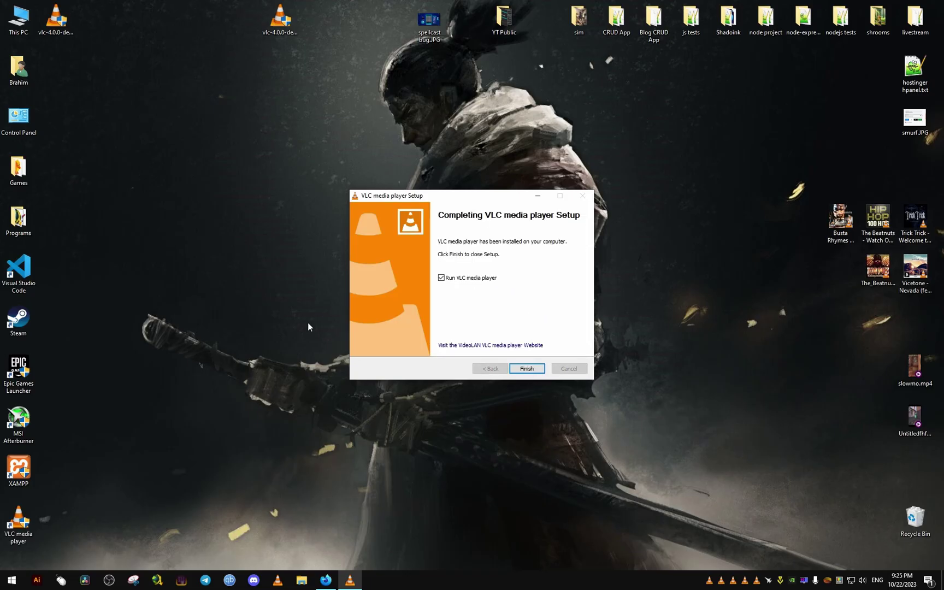
pyautogui.click(527, 368)
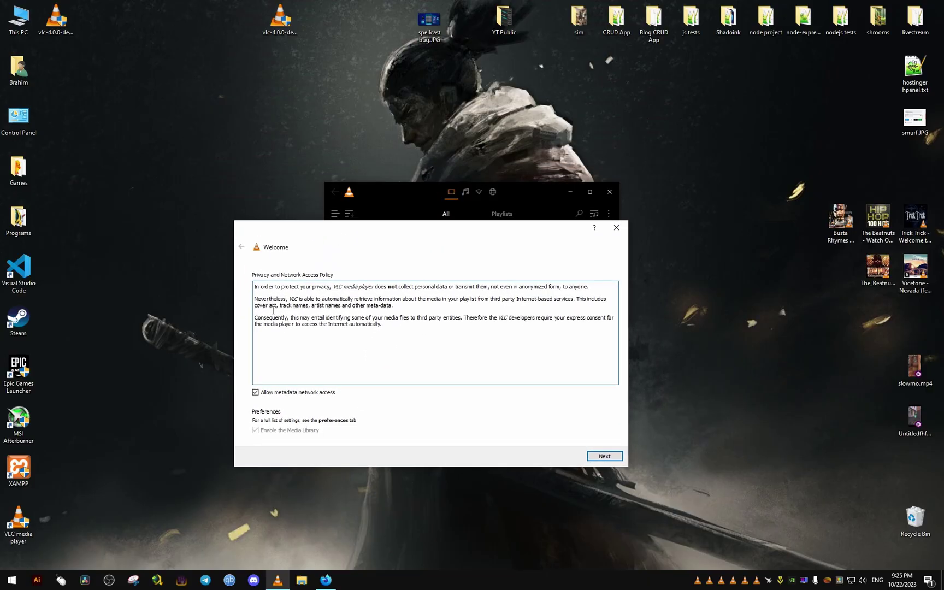
# - Leave metadata network access off in the welcome wizard and continue to the Media Library folders
pyautogui.moveTo(332, 288); pyautogui.dragTo(416, 289)
pyautogui.click(396, 289)
pyautogui.click(543, 291)
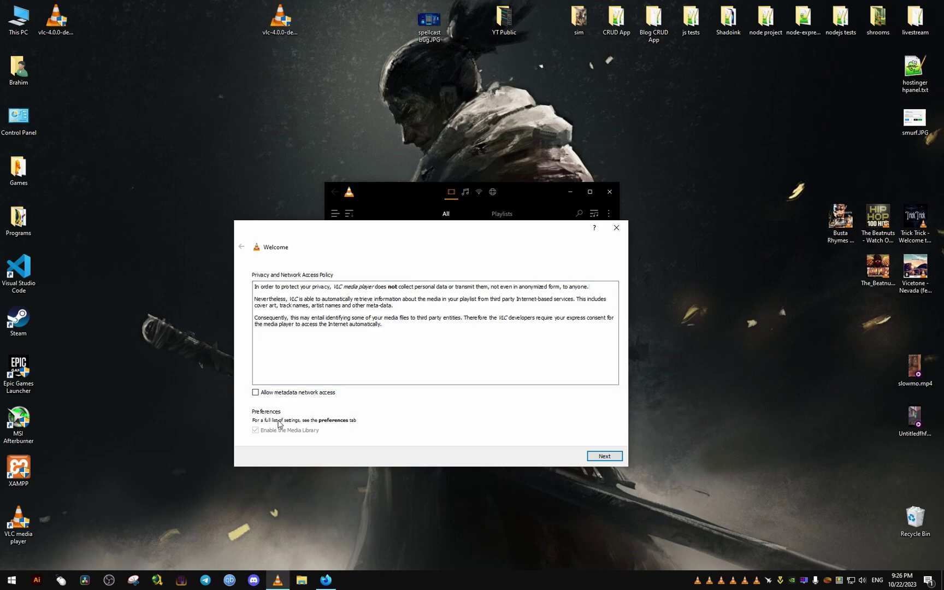
pyautogui.click(601, 456)
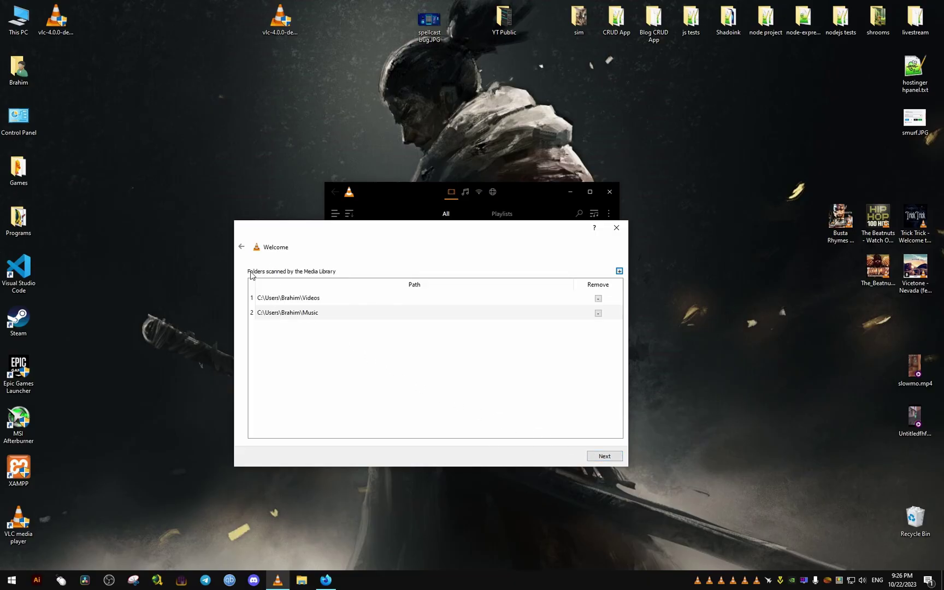
# - Replace the default Music folder with F:\Music in the library scan list
pyautogui.click(311, 318)
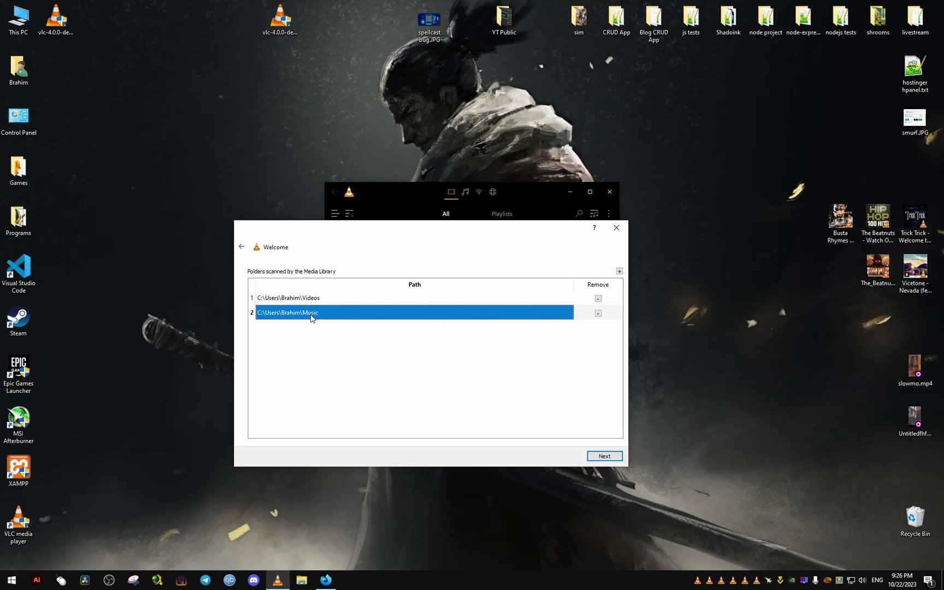
pyautogui.click(598, 313)
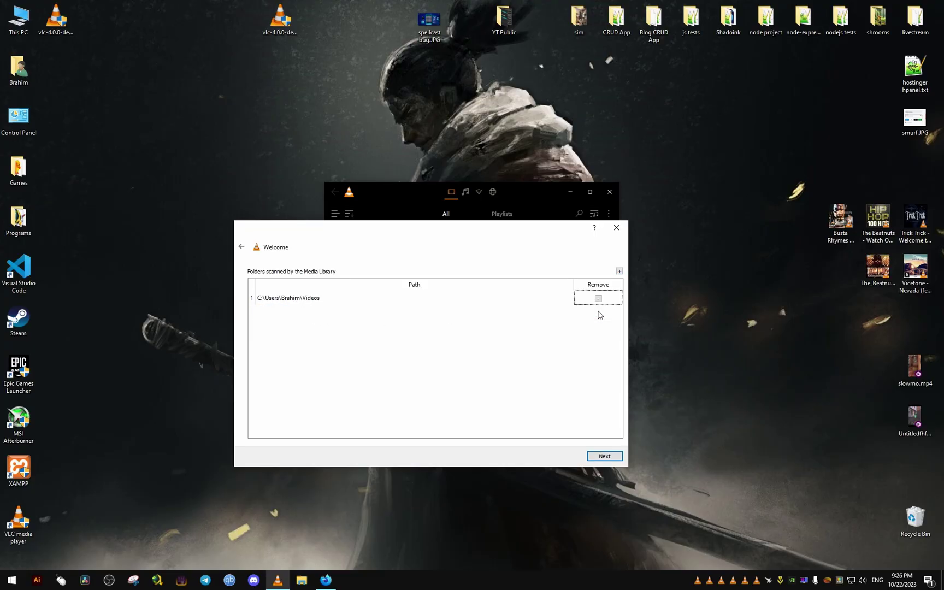
pyautogui.click(619, 271)
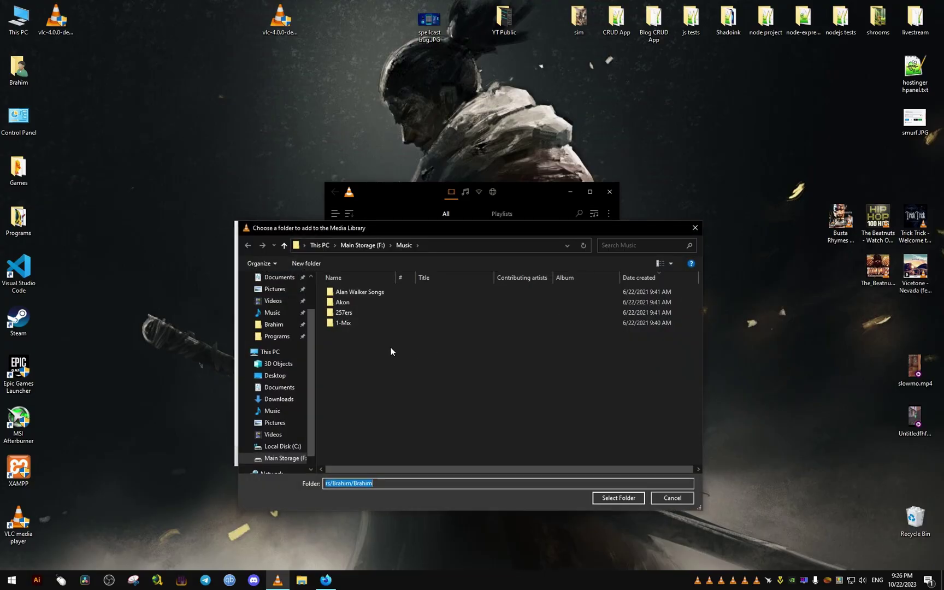
pyautogui.click(632, 499)
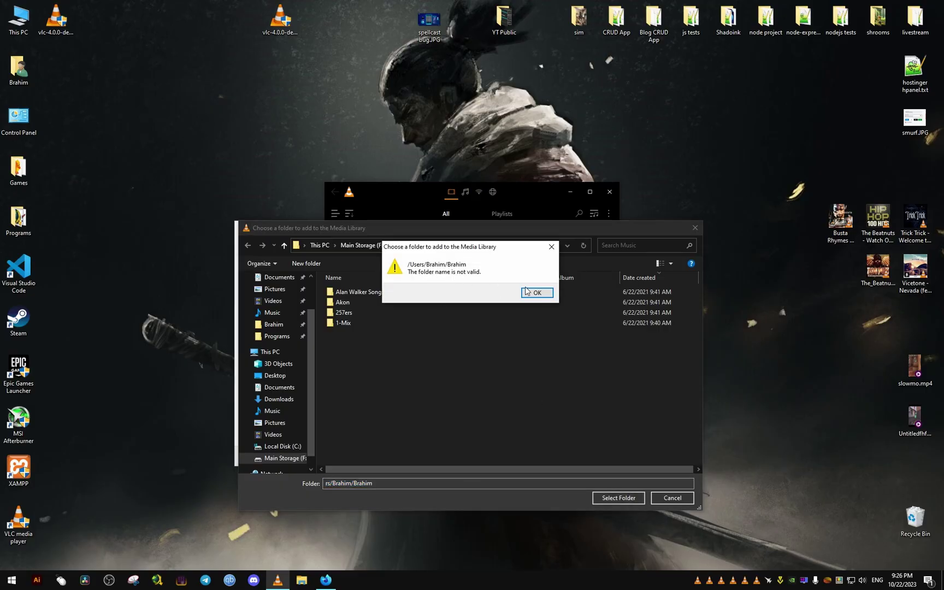
pyautogui.click(536, 292)
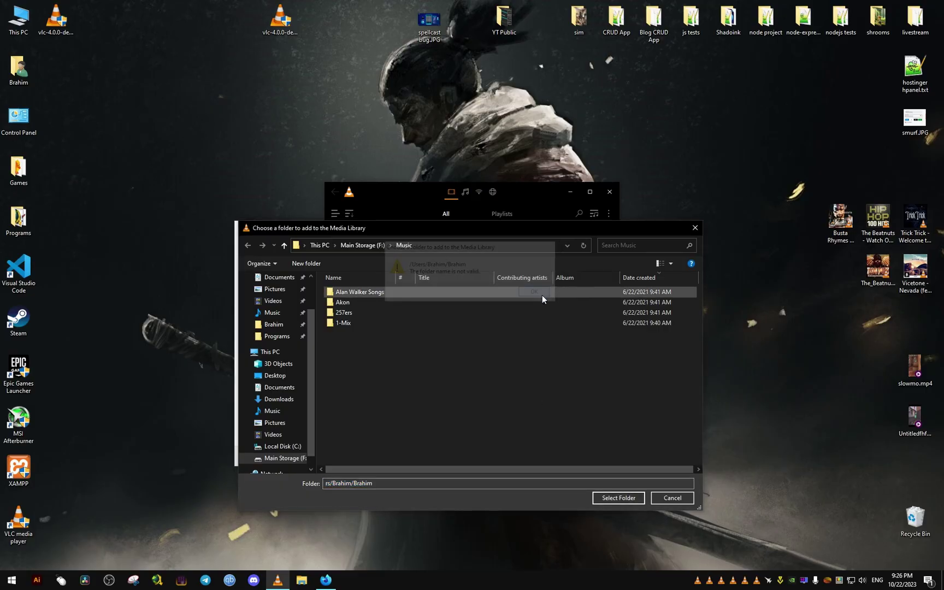
pyautogui.click(381, 248)
pyautogui.doubleClick(382, 344)
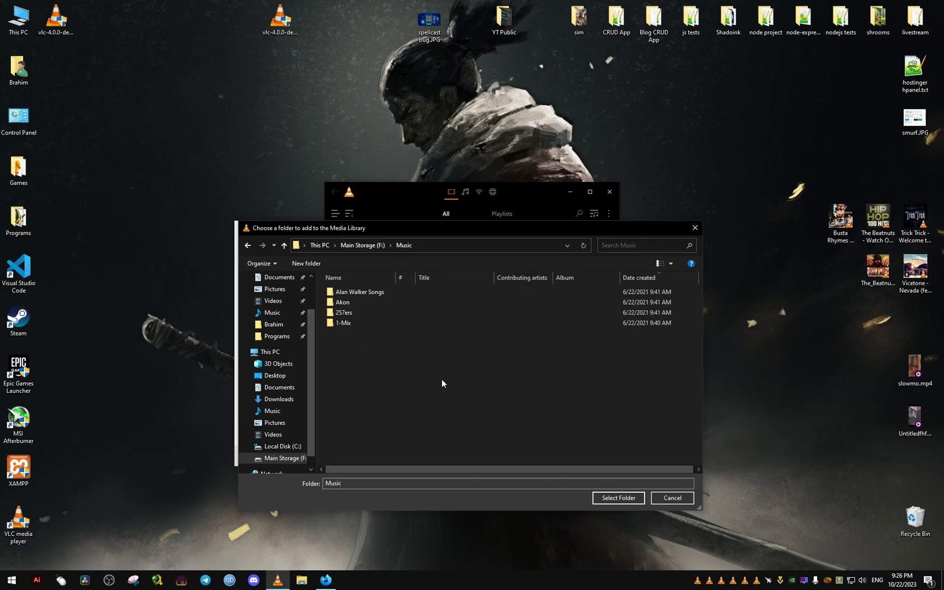
pyautogui.click(625, 497)
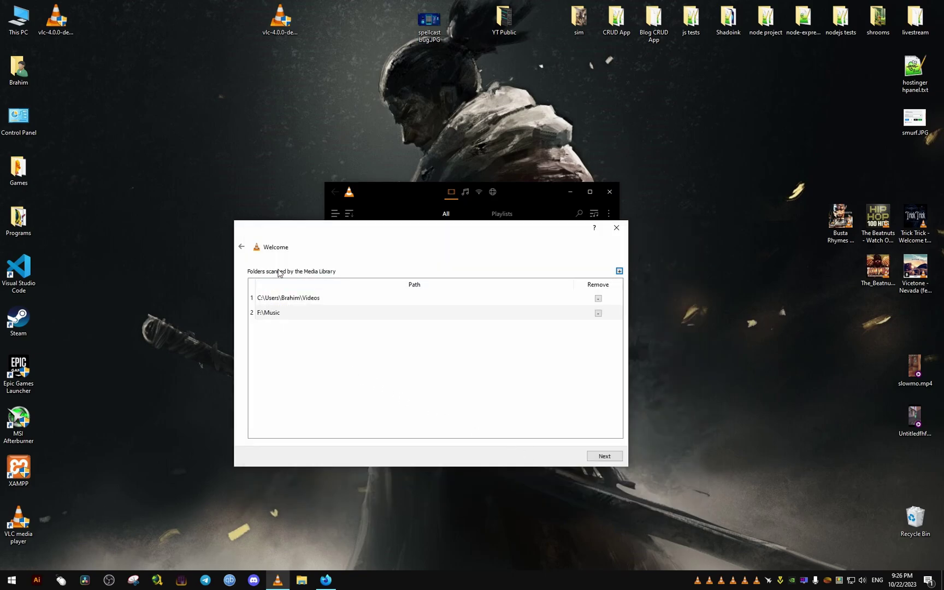
# - Choose the Night dark colour scheme in the welcome wizard
pyautogui.click(610, 457)
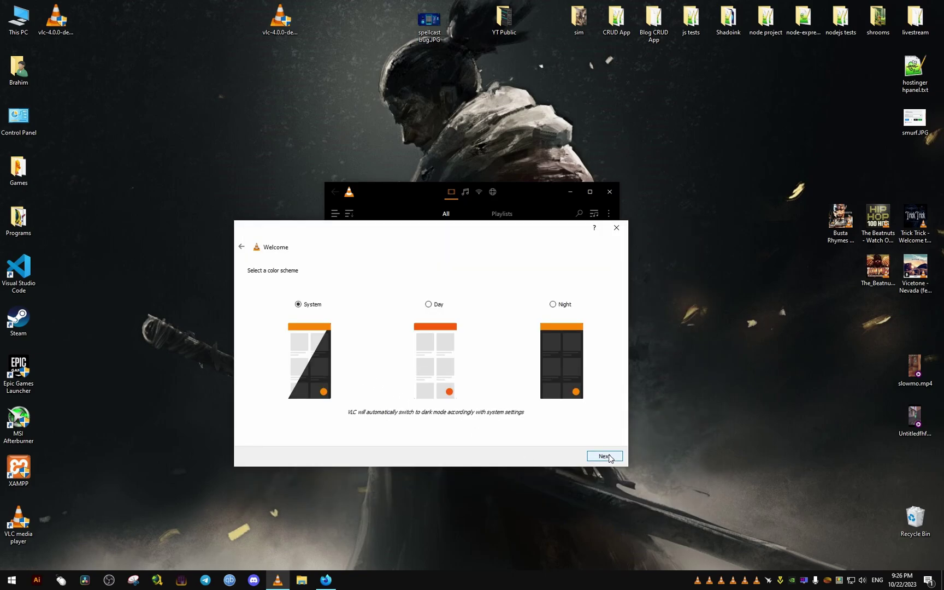
pyautogui.click(553, 305)
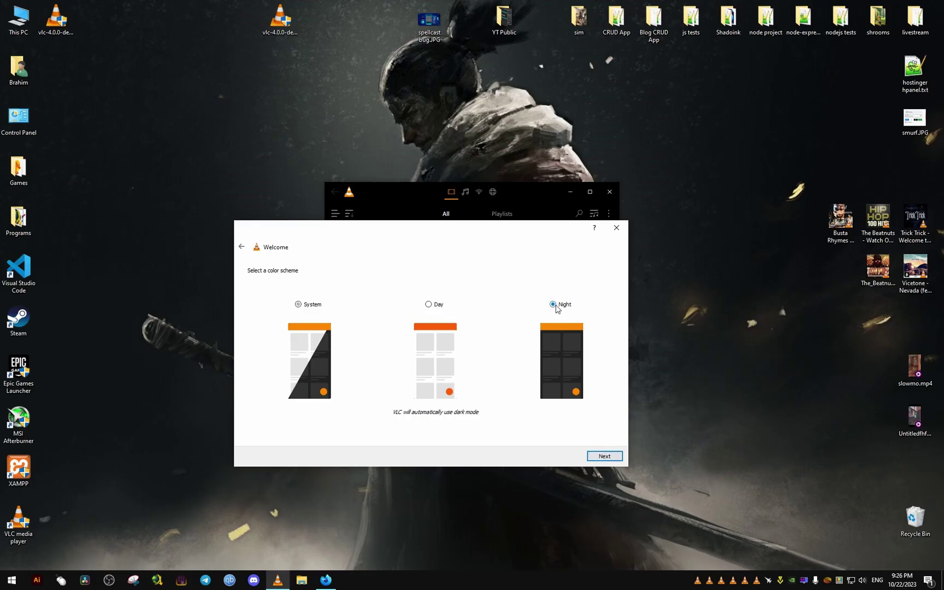
pyautogui.click(612, 458)
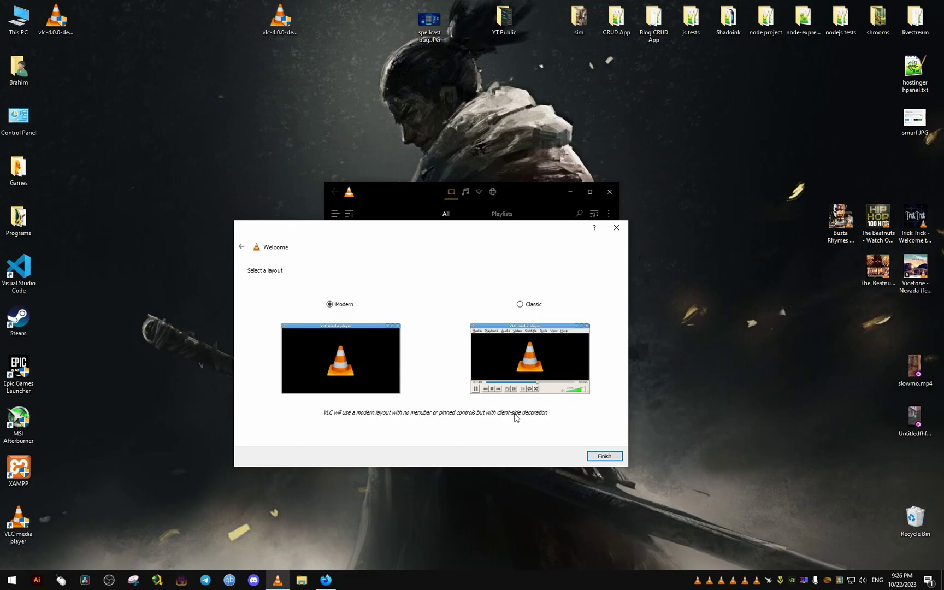
# - Select the Classic layout, finish the welcome wizard, and maximize the player window
pyautogui.click(520, 305)
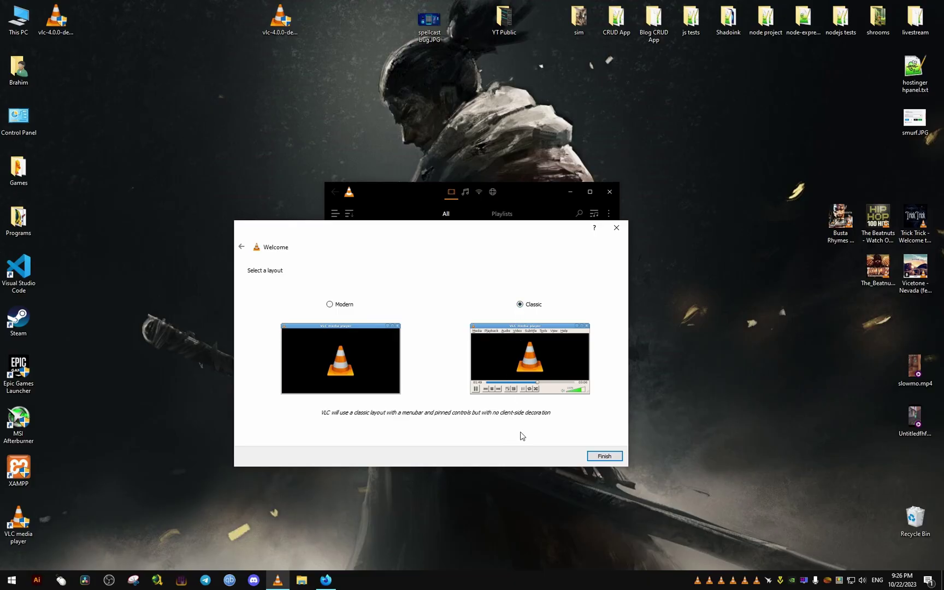
pyautogui.click(605, 456)
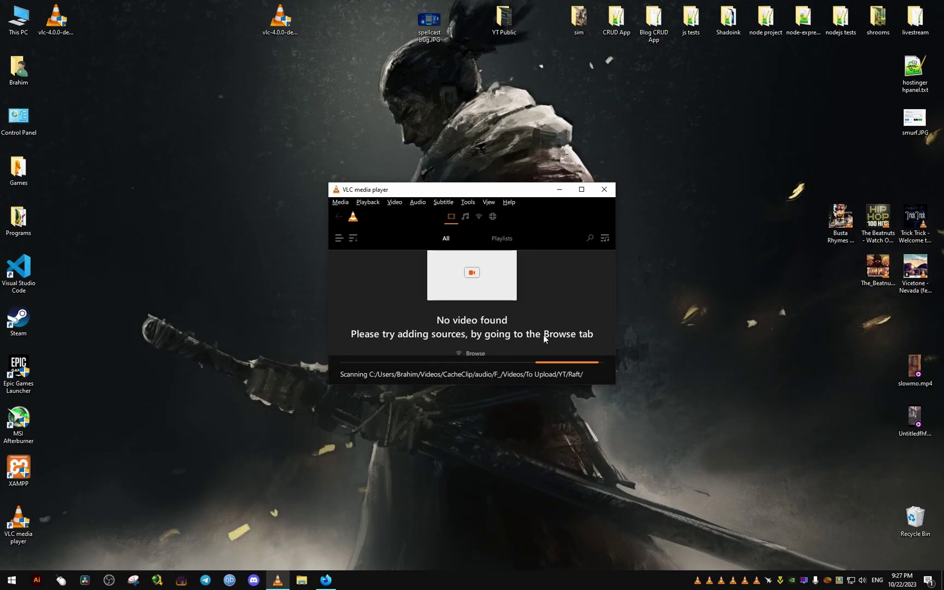
pyautogui.click(582, 189)
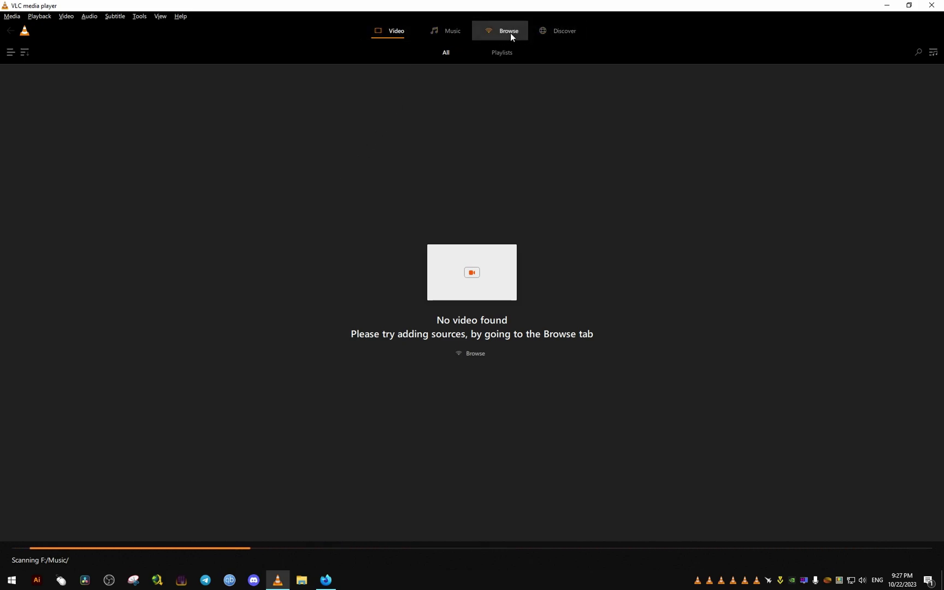
# - Open the Music library, play the Unknown Artist songs, then pause playback
pyautogui.click(460, 31)
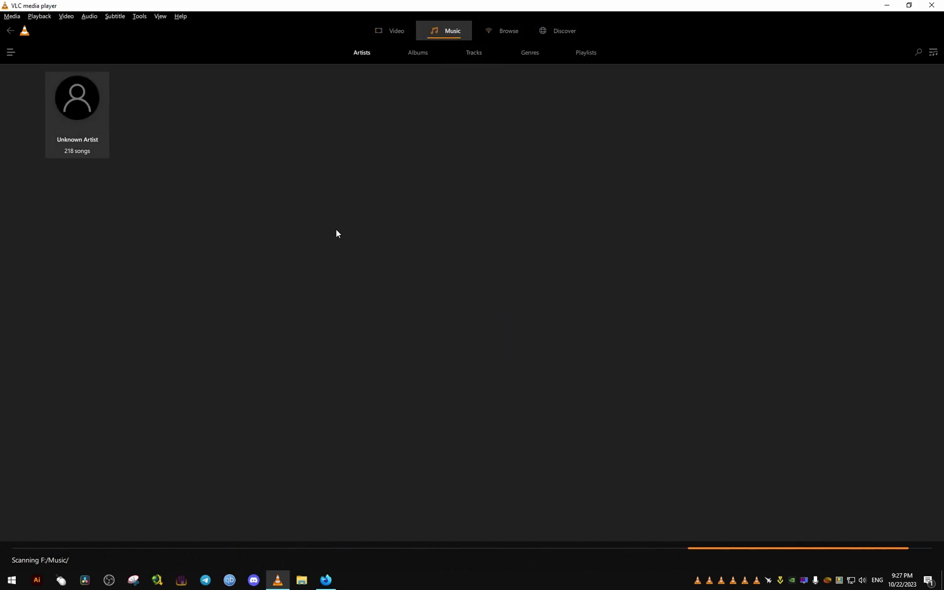
pyautogui.moveTo(71, 109)
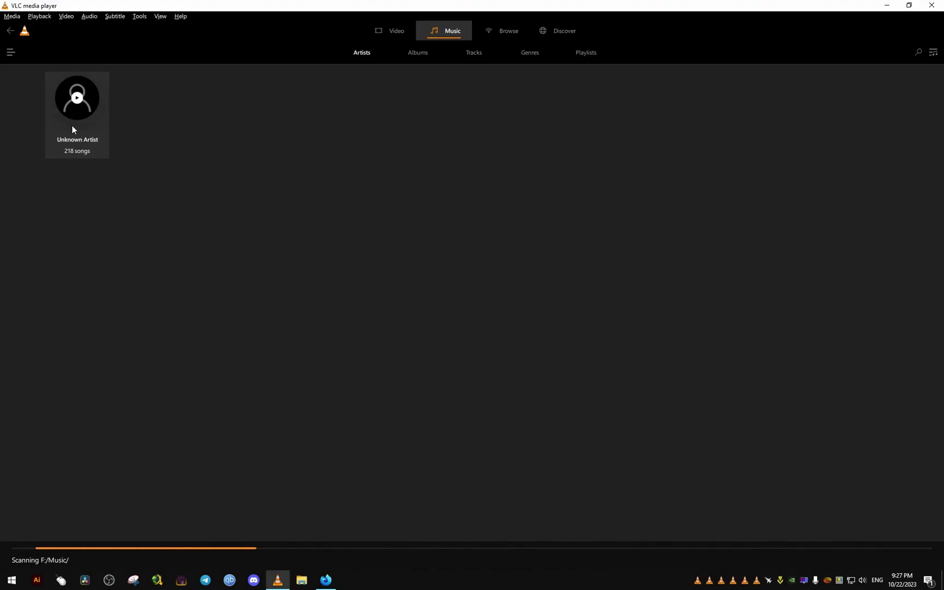
pyautogui.press('space')
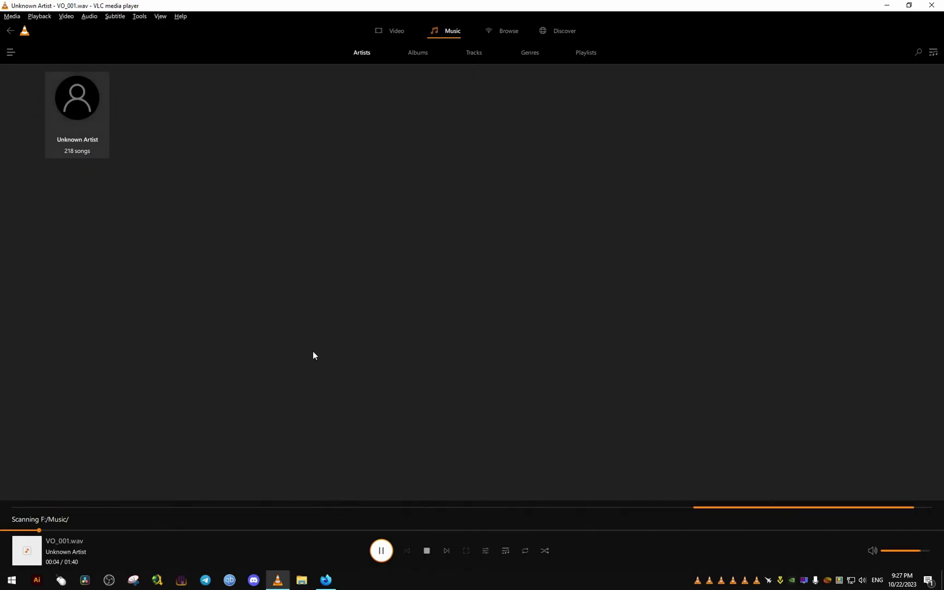
pyautogui.click(380, 553)
# - Restore the window from maximized and enlarge it to about 1354×911
pyautogui.moveTo(86, 101)
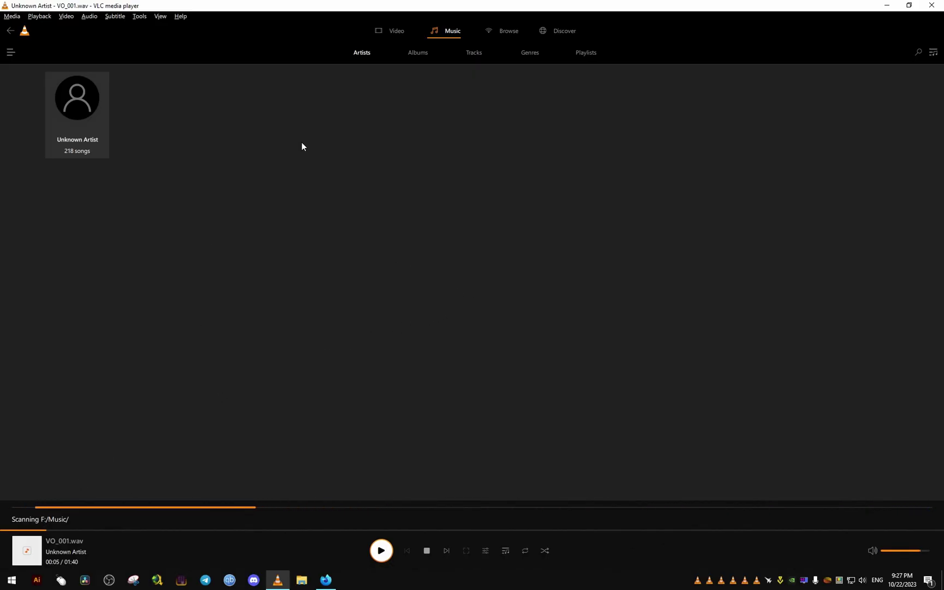
pyautogui.moveTo(393, 6); pyautogui.dragTo(376, 193)
pyautogui.moveTo(519, 383); pyautogui.dragTo(739, 502)
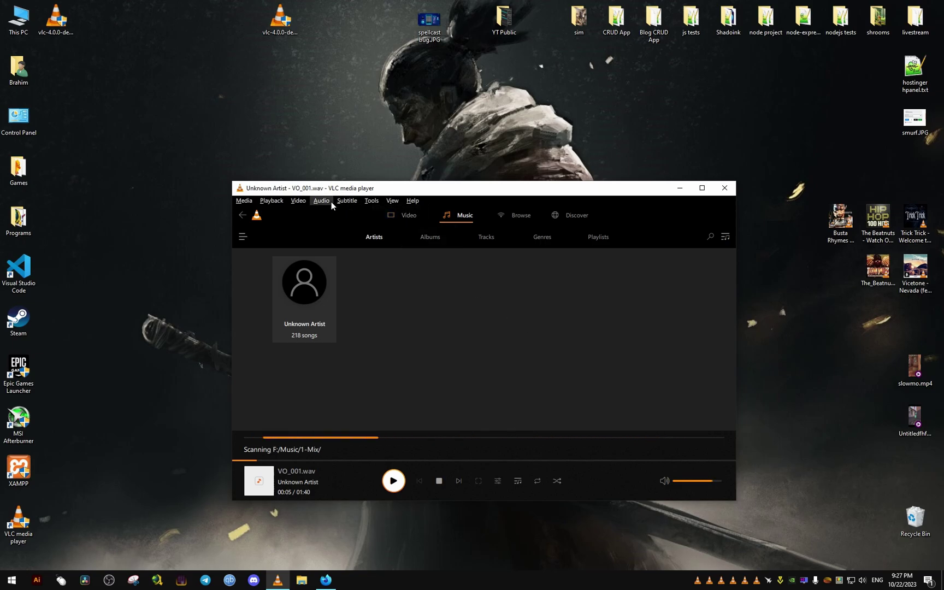
# - Play a music folder via Open Folder and scroll through its tracks in the play queue
pyautogui.click(245, 206)
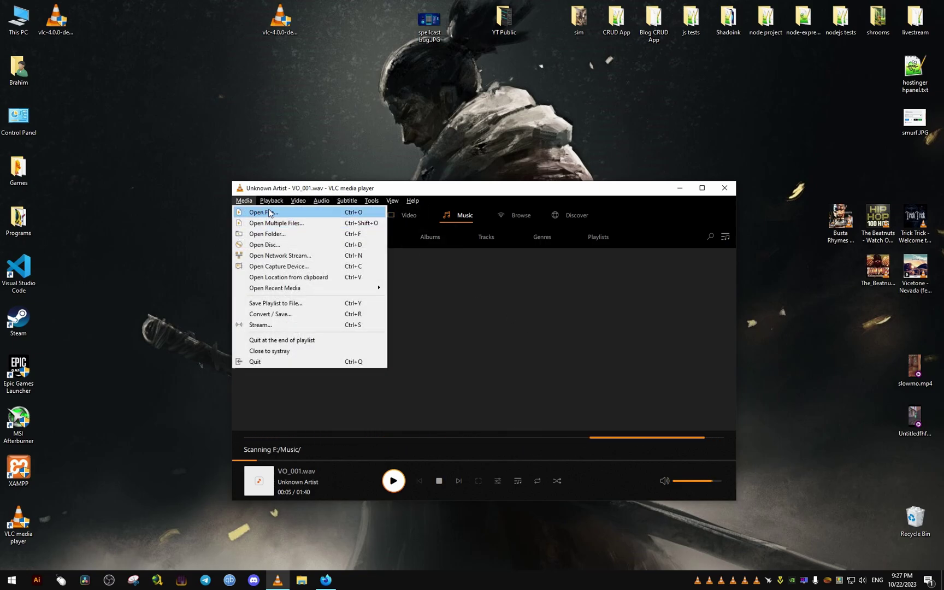
pyautogui.click(279, 232)
pyautogui.click(616, 474)
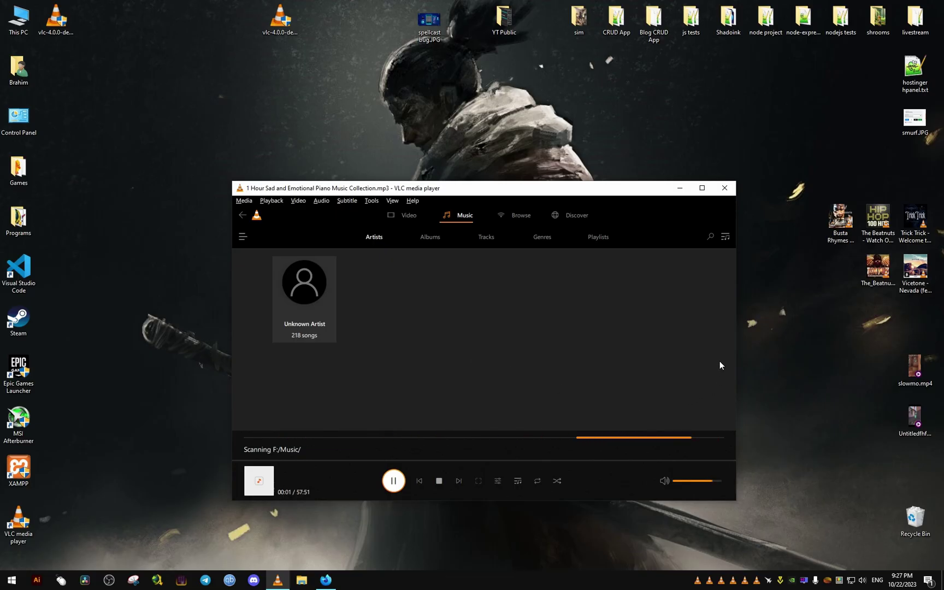
pyautogui.click(725, 236)
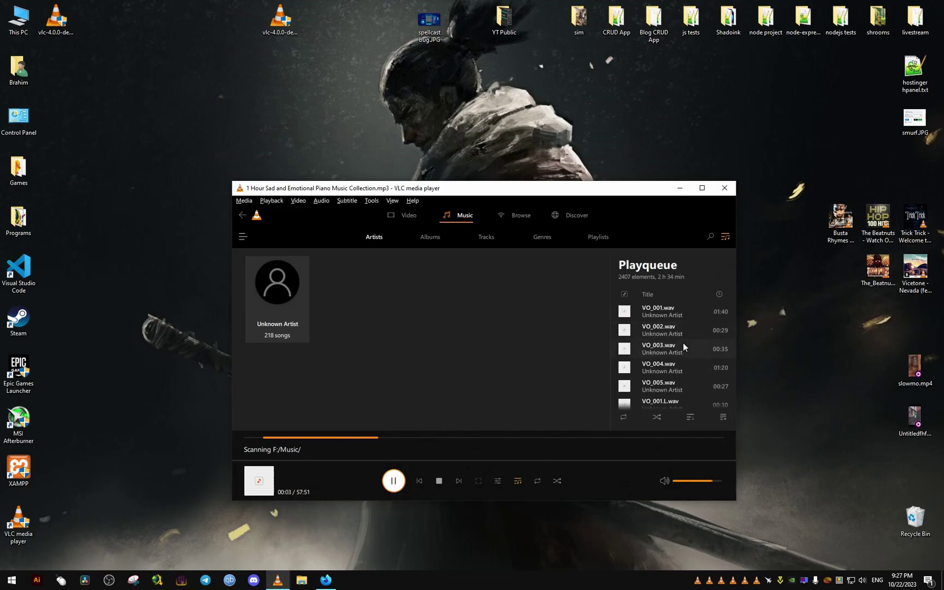
pyautogui.scroll(-5, 683, 342)
pyautogui.scroll(3, 675, 370)
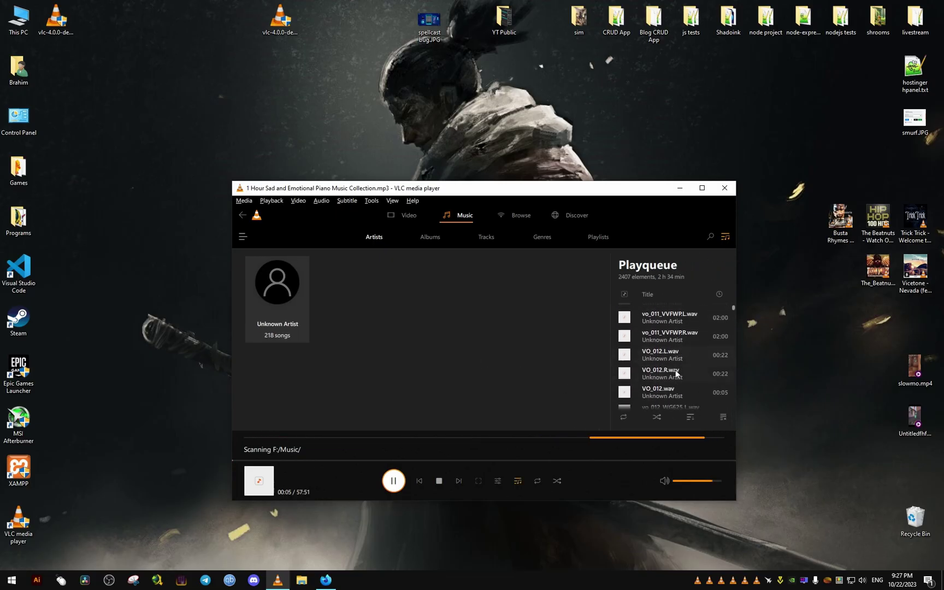
pyautogui.scroll(3, 676, 370)
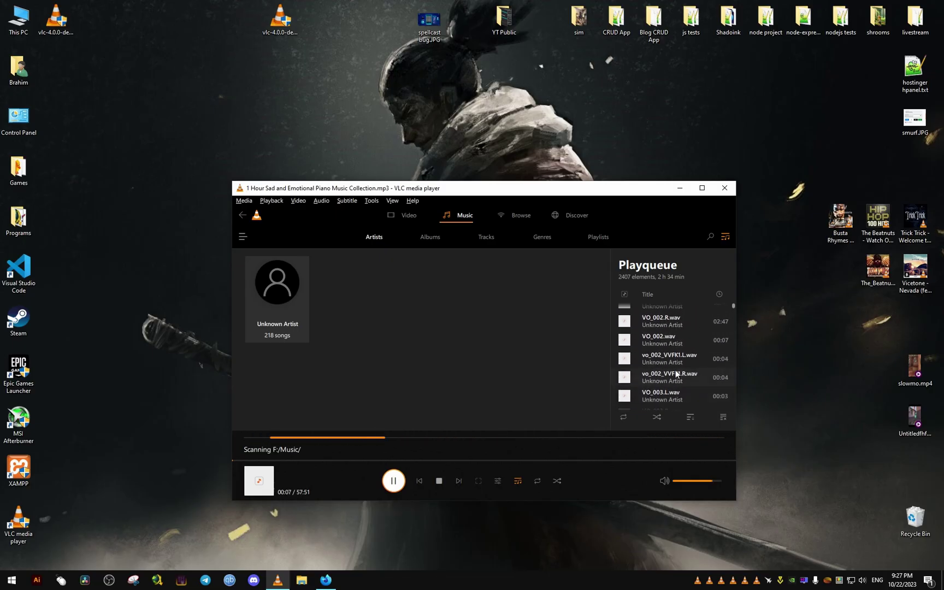
pyautogui.scroll(-3, 676, 369)
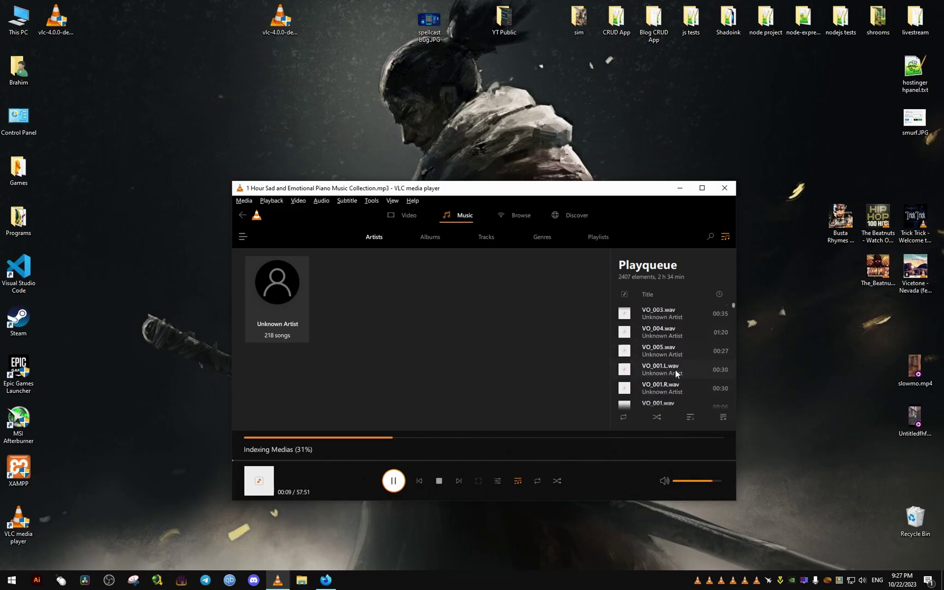
pyautogui.scroll(-5, 676, 370)
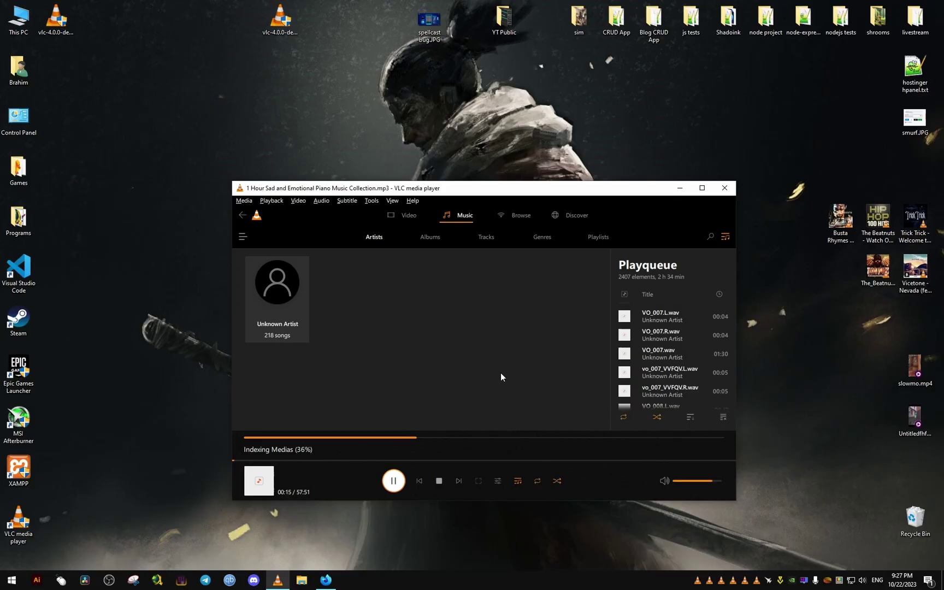
# - Refresh the desktop and move the VLC window lower and to the left
pyautogui.click(281, 22)
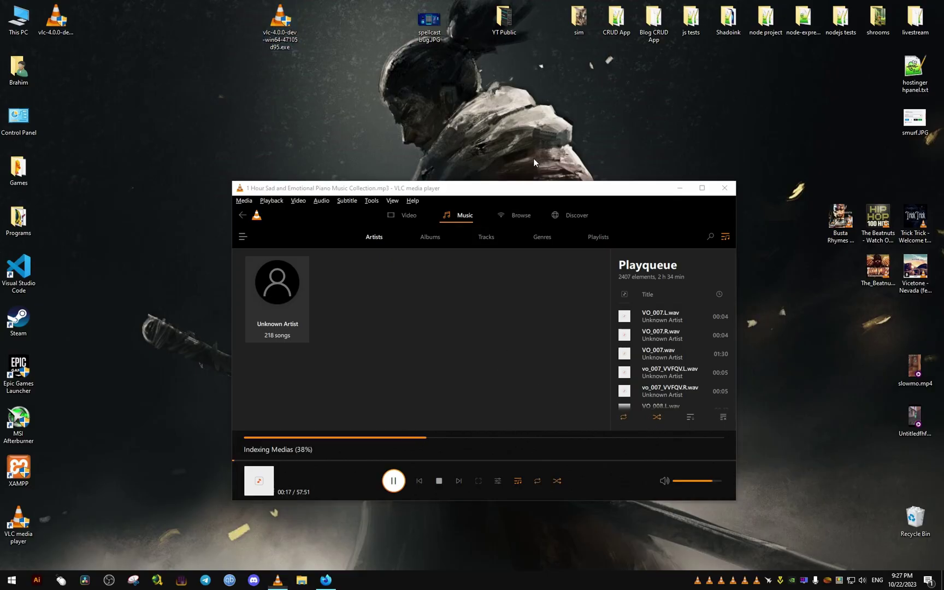
pyautogui.rightClick(475, 128)
pyautogui.click(492, 158)
pyautogui.moveTo(496, 194); pyautogui.dragTo(470, 228)
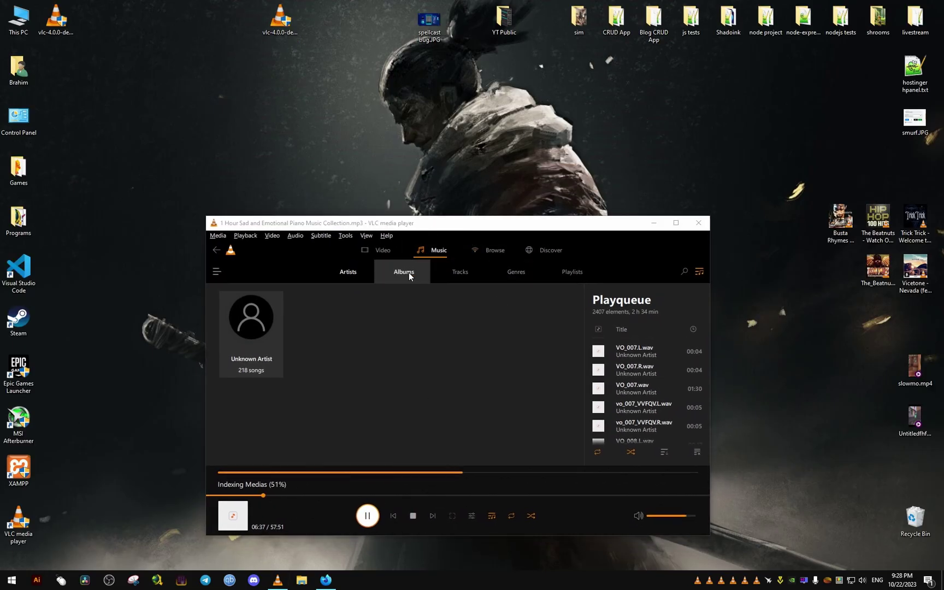
# - Show the music library as Tracks, maximize the player, and play '1983 ... 2006' by Don Bigg
pyautogui.click(460, 272)
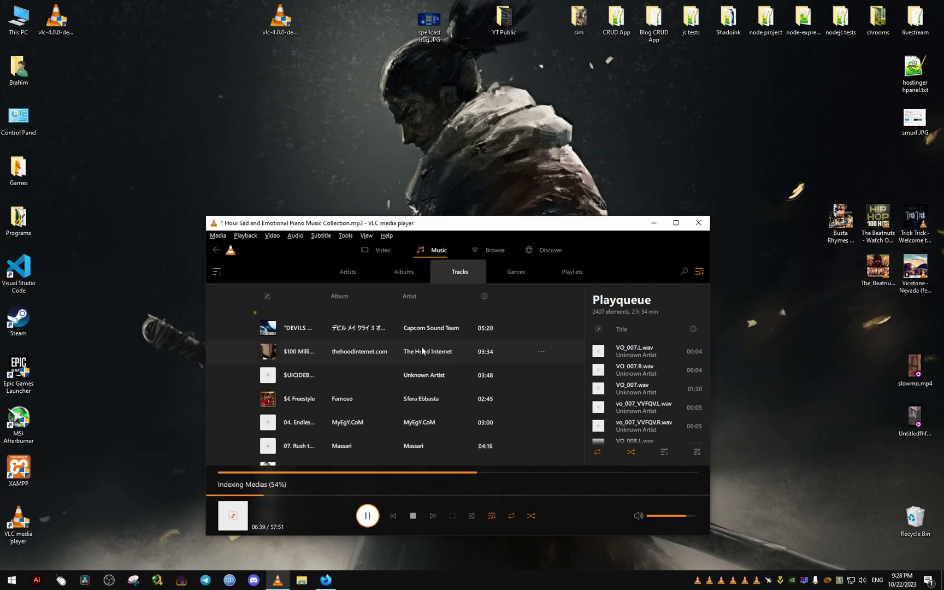
pyautogui.click(675, 223)
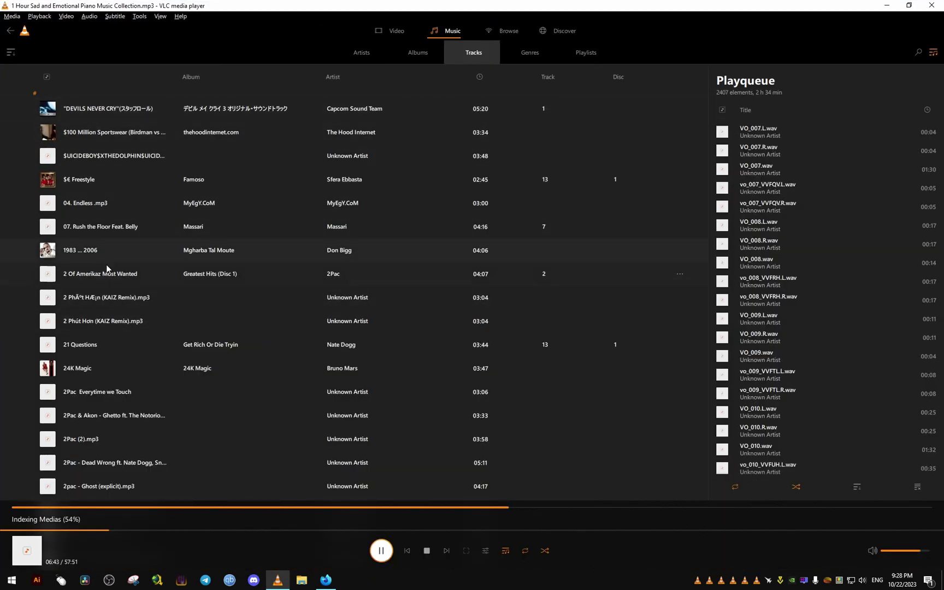
pyautogui.doubleClick(246, 250)
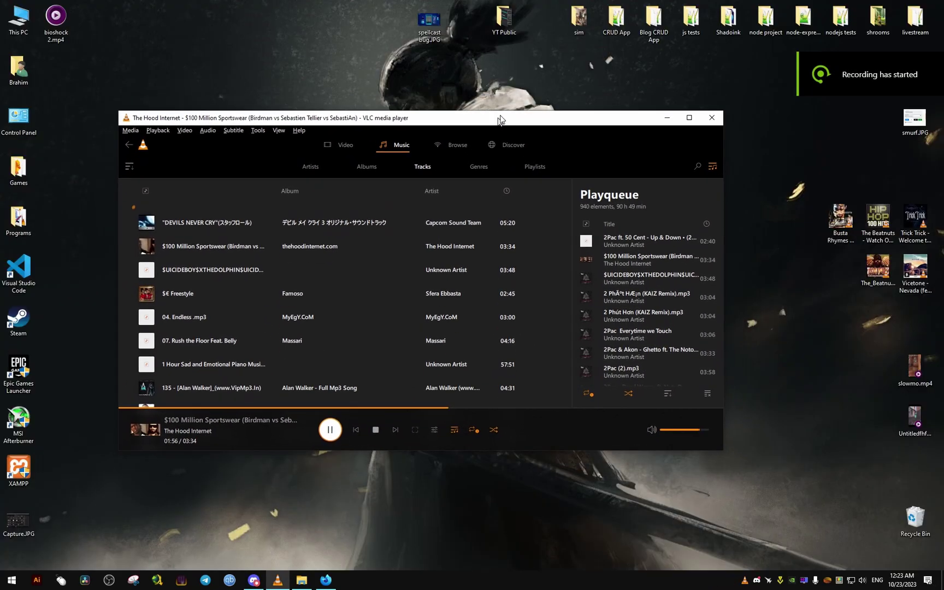
# - Uncheck Enable window titlebar in Interface preferences, save, and maximize the player window
pyautogui.moveTo(499, 119); pyautogui.dragTo(520, 126)
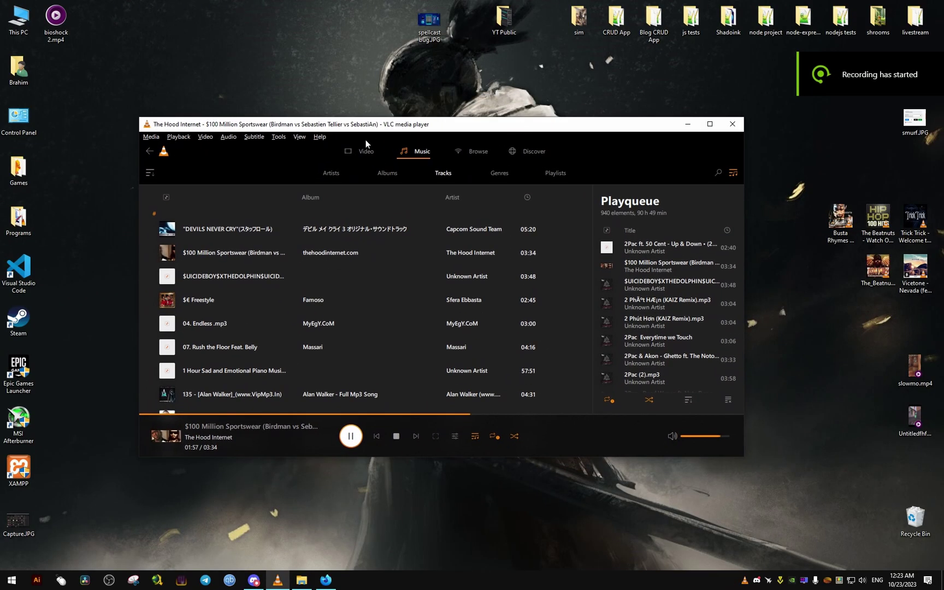
pyautogui.click(278, 136)
pyautogui.click(298, 251)
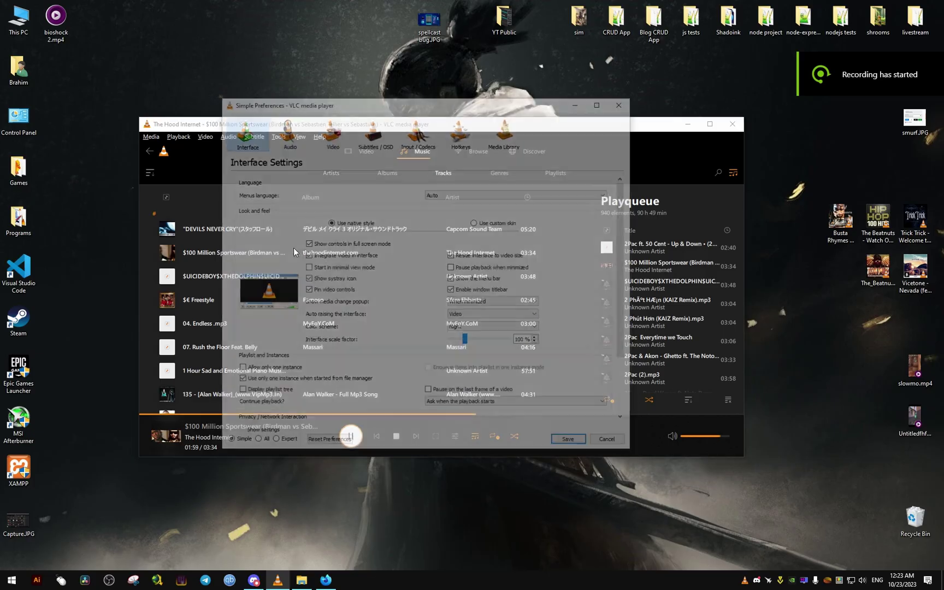
pyautogui.click(451, 290)
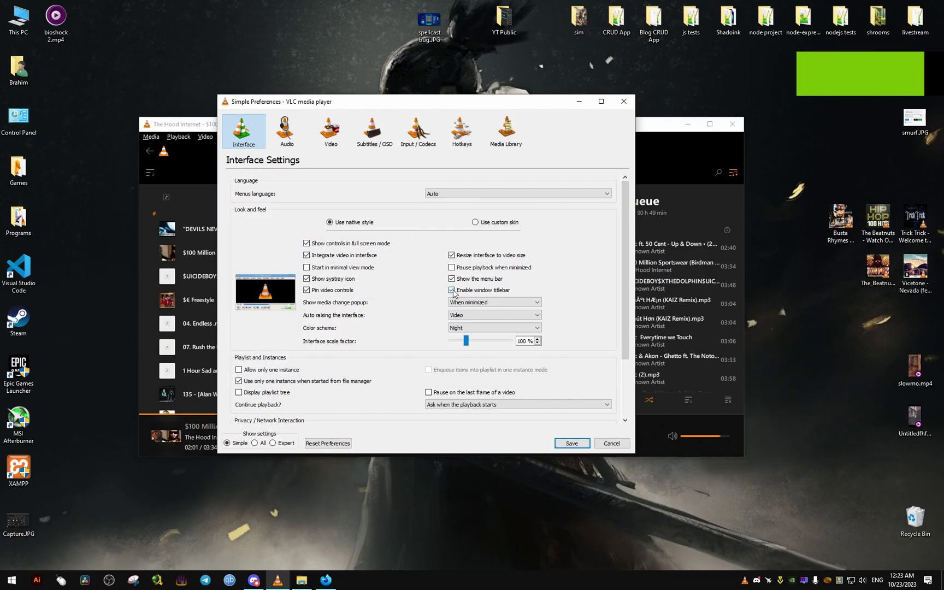
pyautogui.click(572, 443)
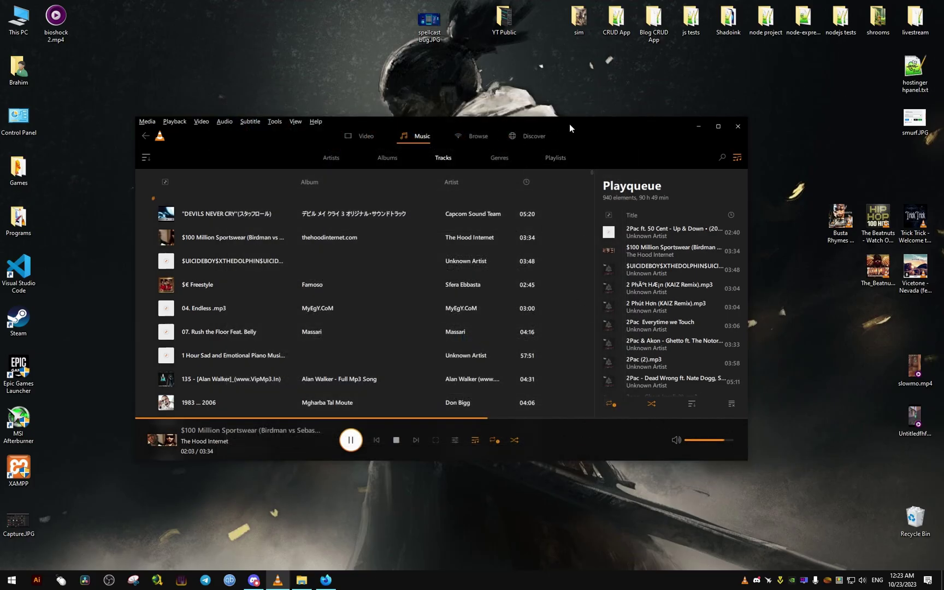
pyautogui.click(721, 110)
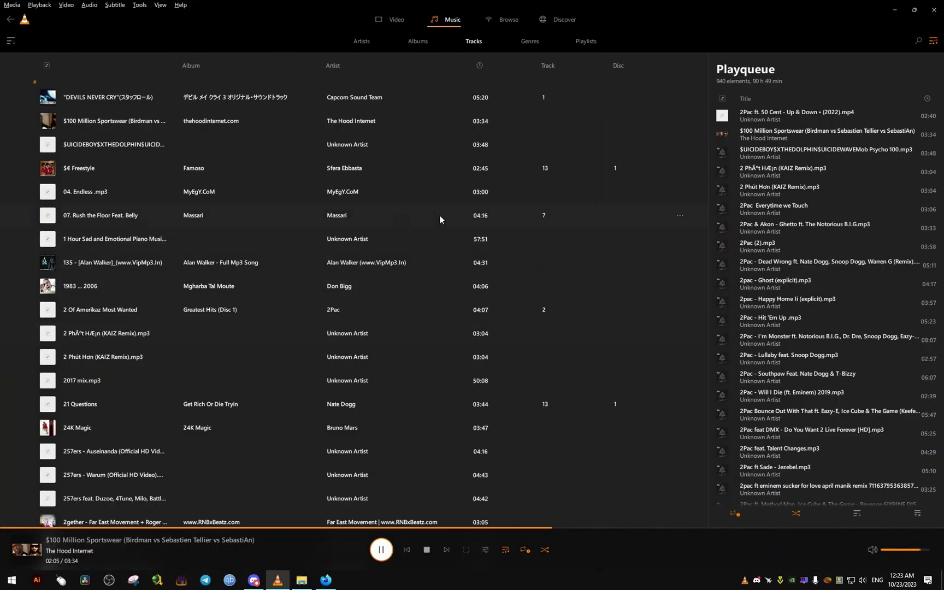
pyautogui.moveTo(827, 15); pyautogui.dragTo(589, 117)
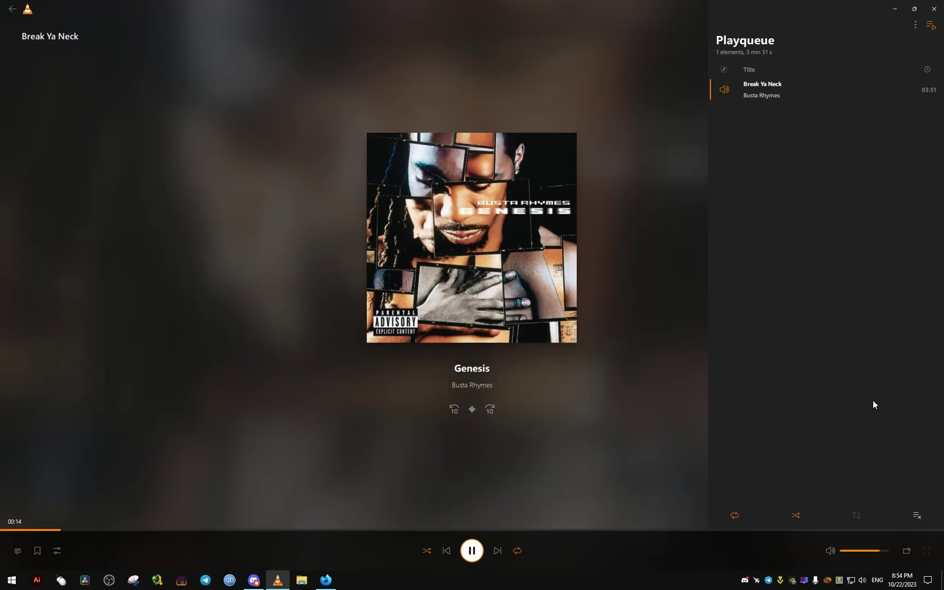
# - Restore the player to a centred window, nudge it right and down, then enlarge it
pyautogui.click(914, 9)
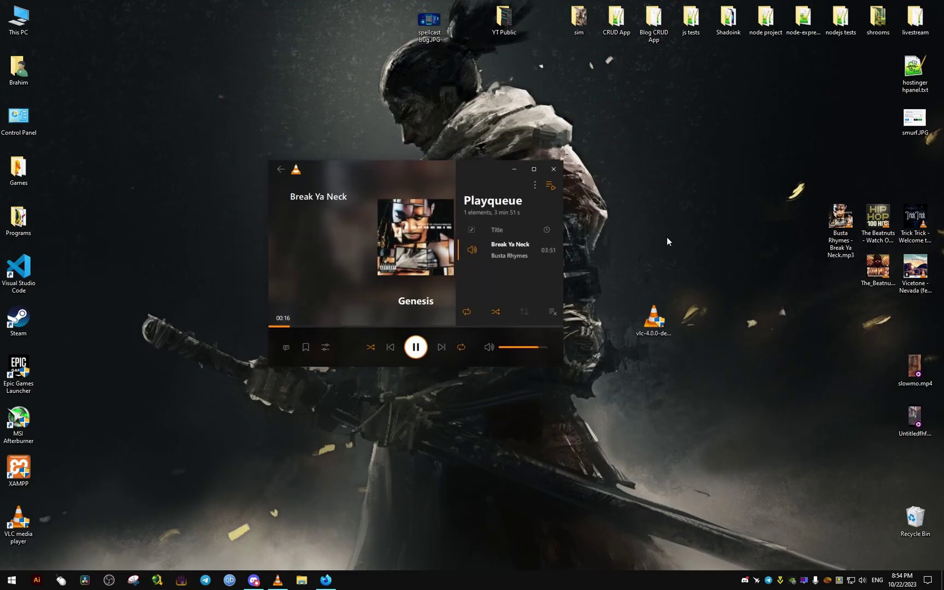
pyautogui.moveTo(442, 174); pyautogui.dragTo(455, 204)
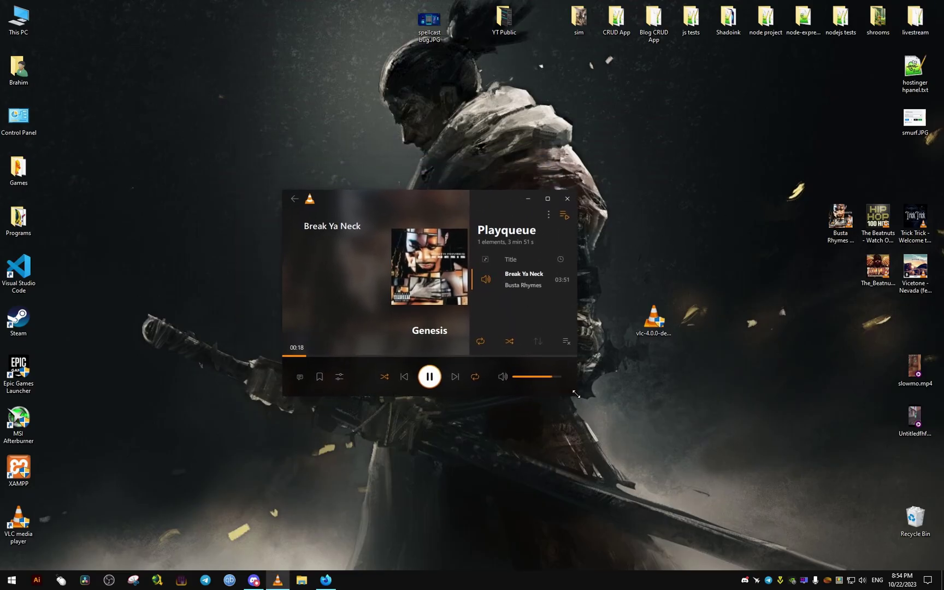
pyautogui.moveTo(576, 394); pyautogui.dragTo(720, 427)
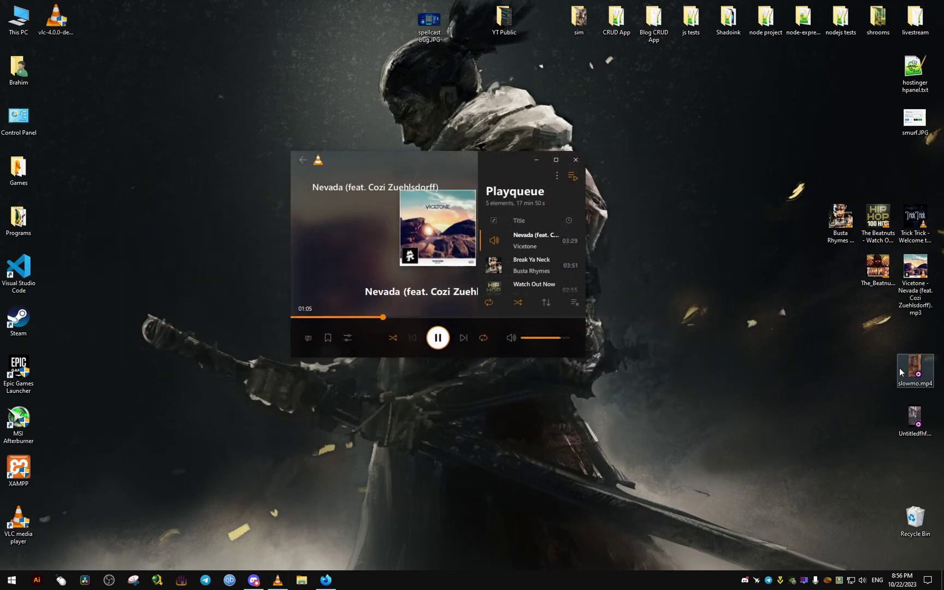
# - Open slowmo.mp4 with VLC media player from its right-click Open with menu
pyautogui.rightClick(901, 370)
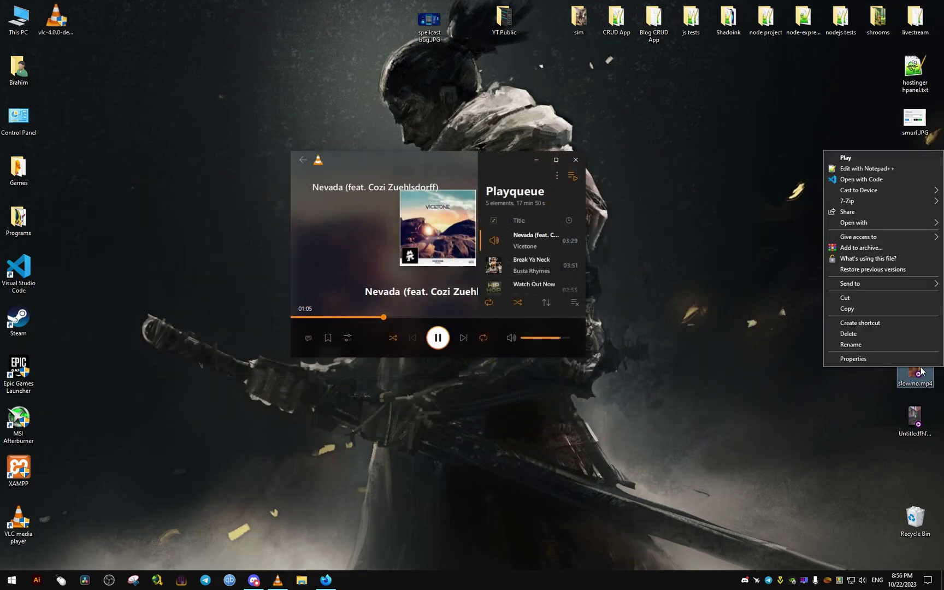
pyautogui.moveTo(871, 222)
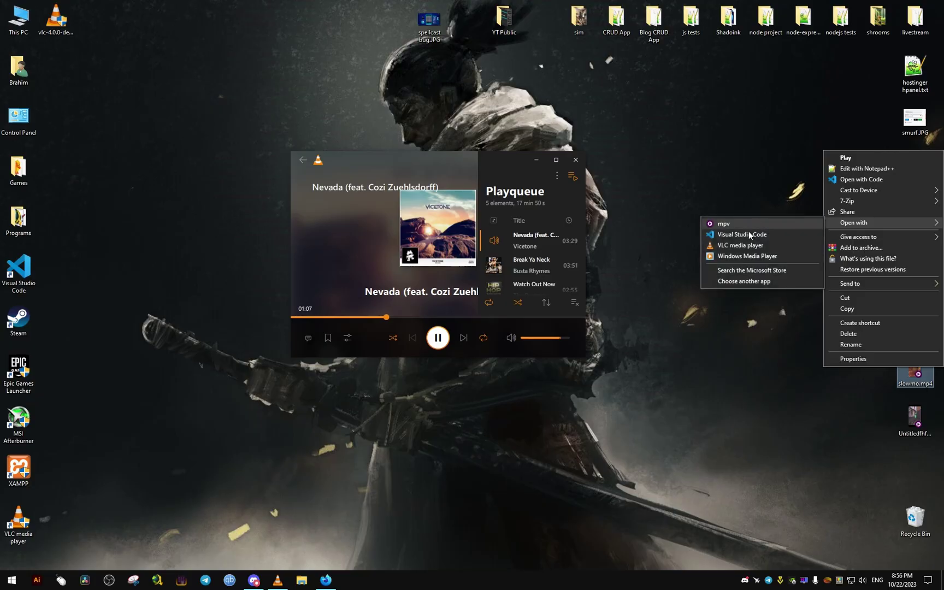
pyautogui.click(742, 244)
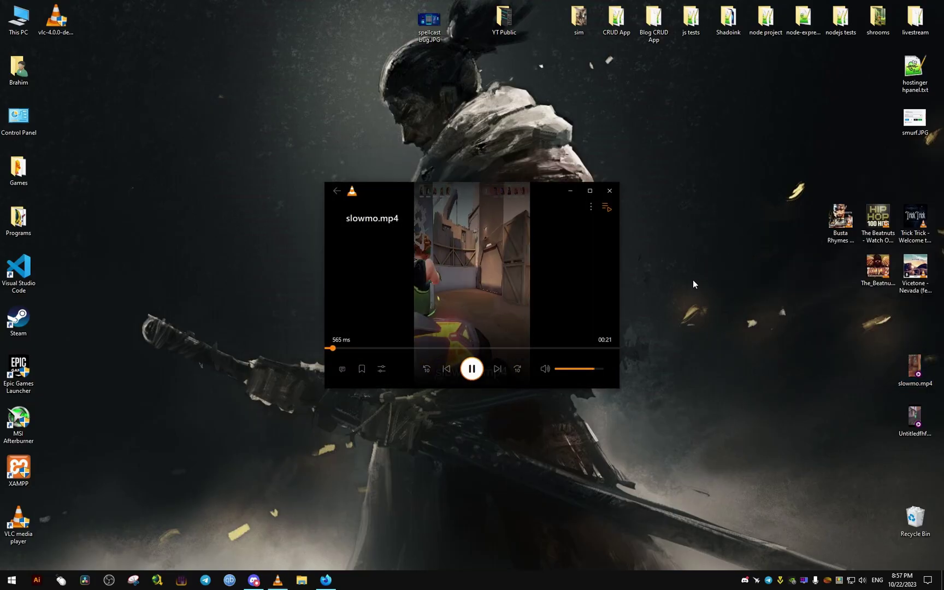
# - Make the slowmo.mp4 video fill the screen and set the volume to 100%
pyautogui.doubleClick(573, 272)
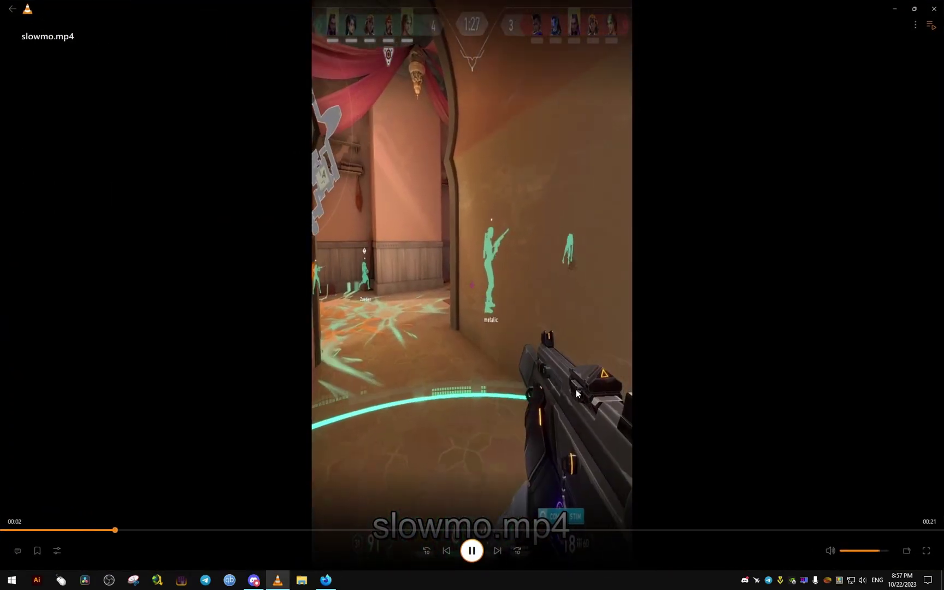
pyautogui.click(873, 552)
pyautogui.moveTo(873, 551); pyautogui.dragTo(878, 553)
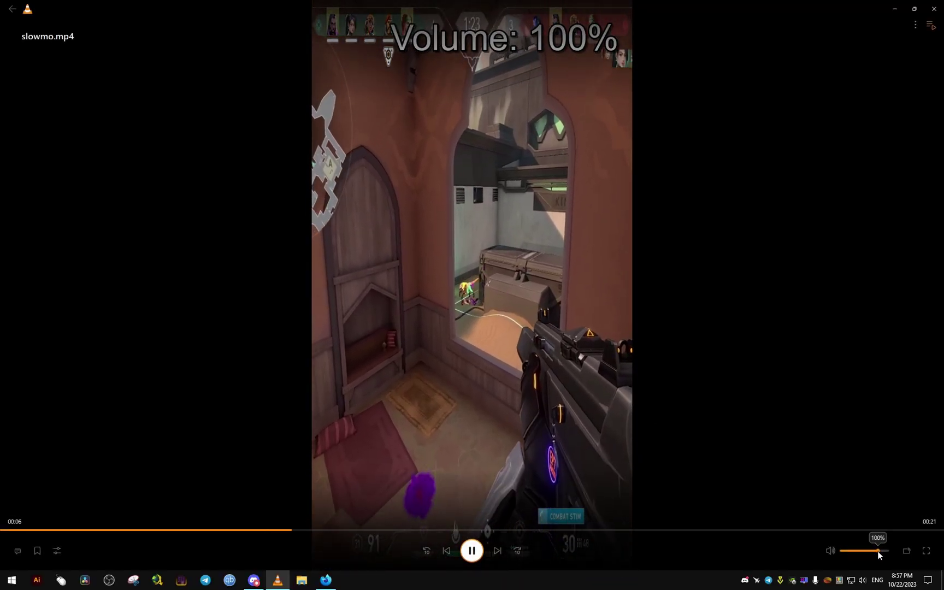